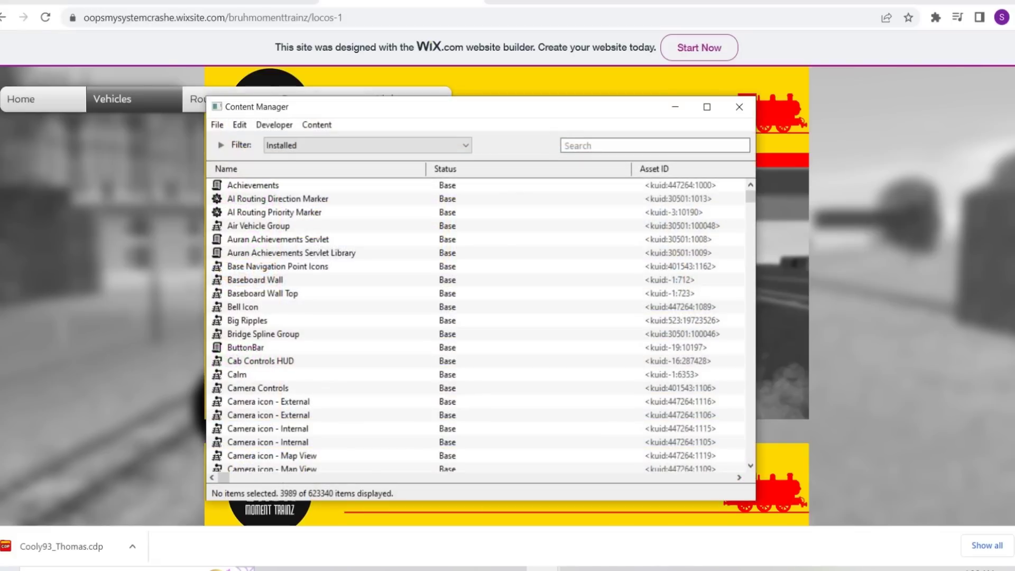
Look through the list of installed assets in Content Manager
scroll(476, 325, "down", 3)
scroll(475, 325, "up", 2)
scroll(476, 326, "down", 20)
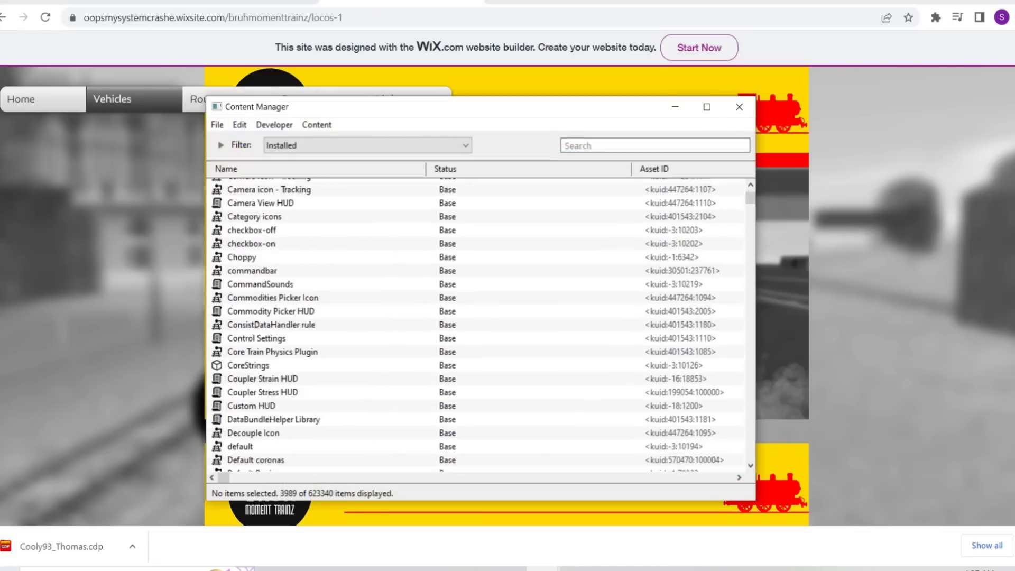
scroll(476, 326, "down", 12)
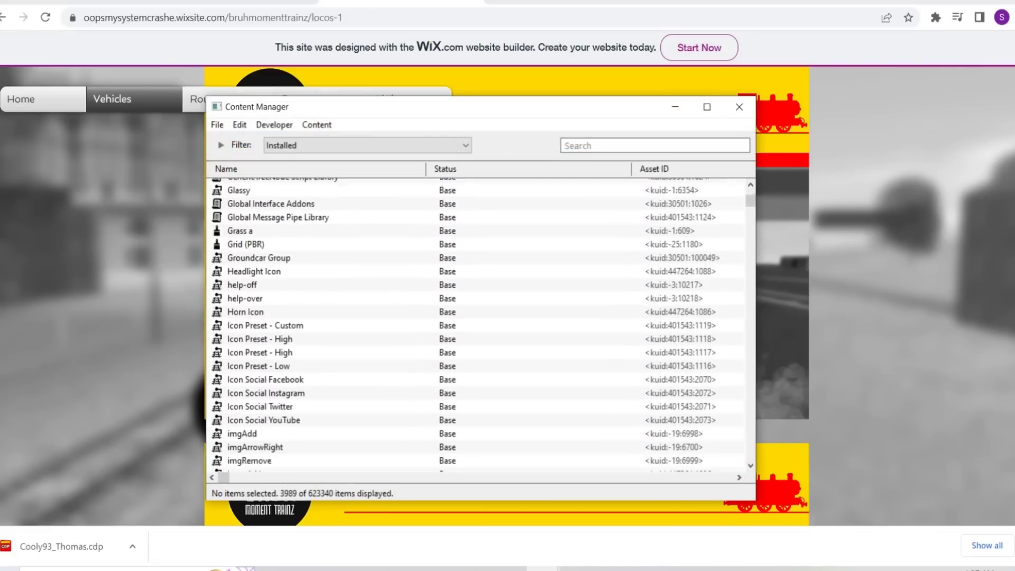
scroll(476, 325, "down", 8)
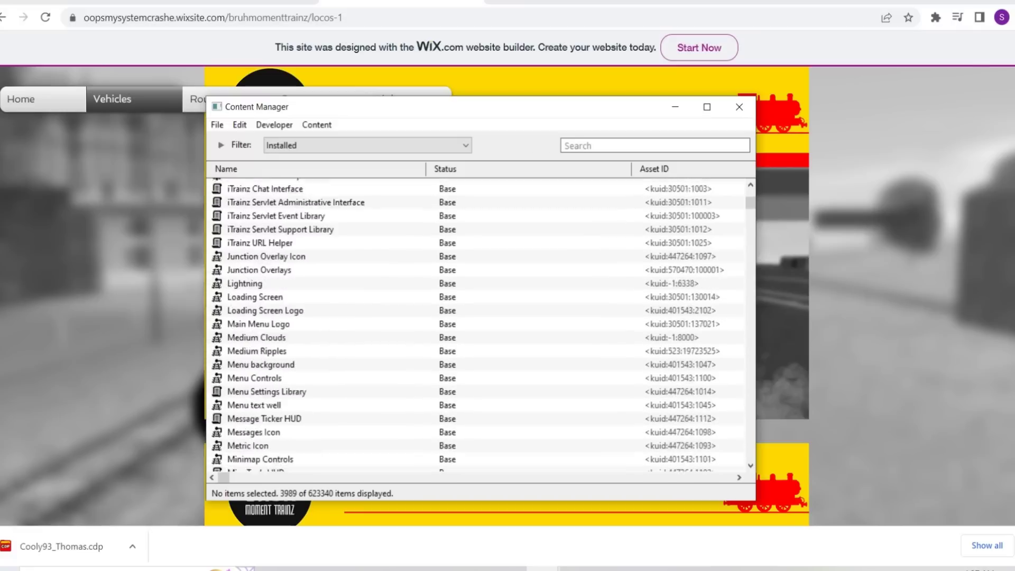
scroll(476, 325, "down", 5)
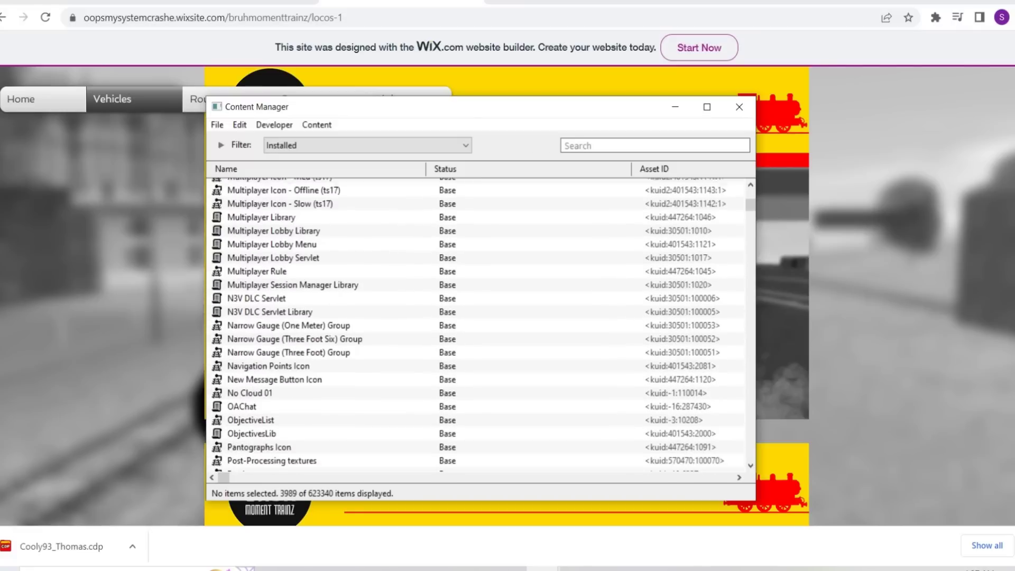
scroll(476, 325, "up", 3)
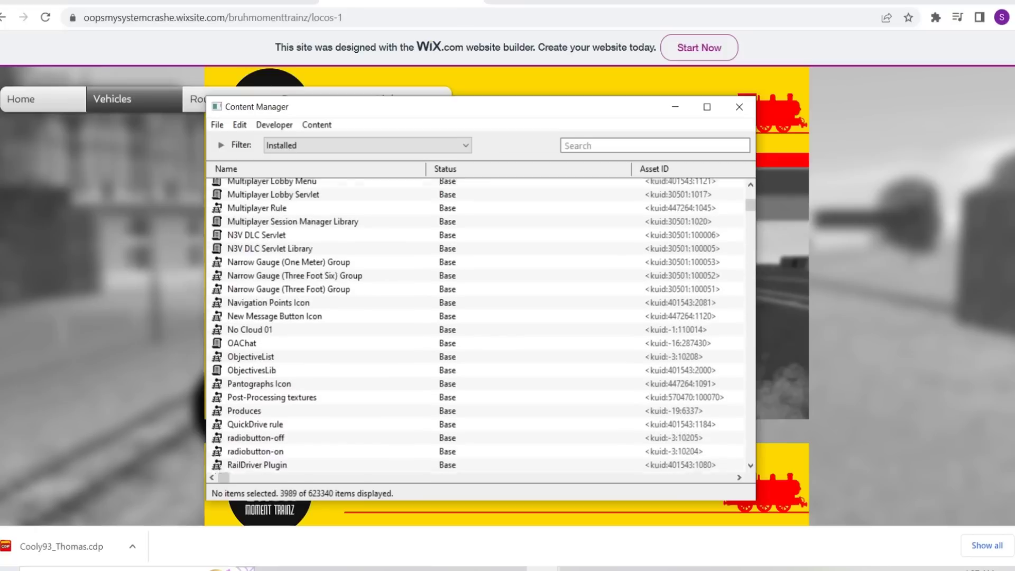
scroll(476, 326, "up", 4)
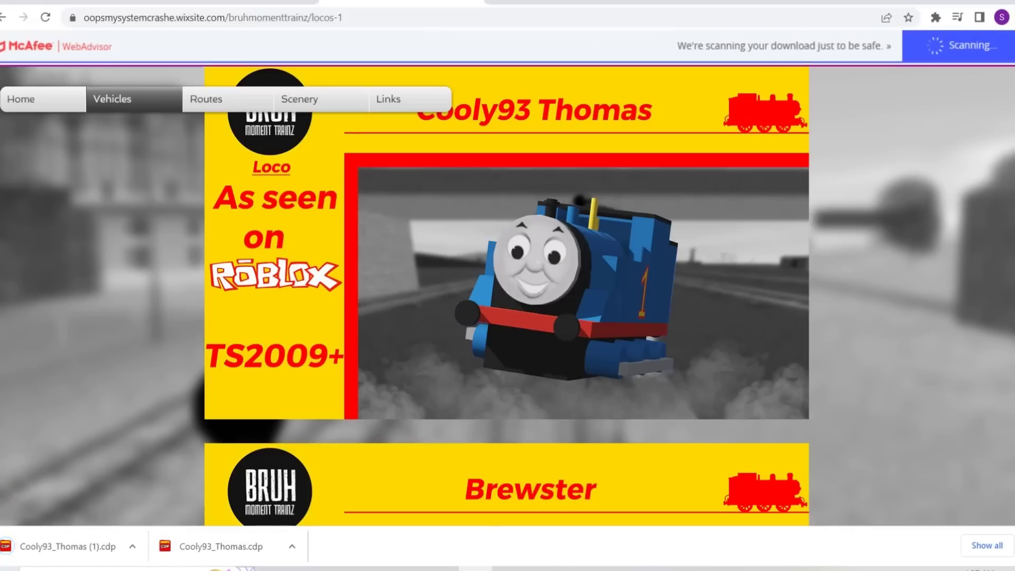
Switch to the Bruh Moment Trainz Vehicles page in the browser and look through the Thomas locomotives offered for download
scroll(506, 296, "up", 4)
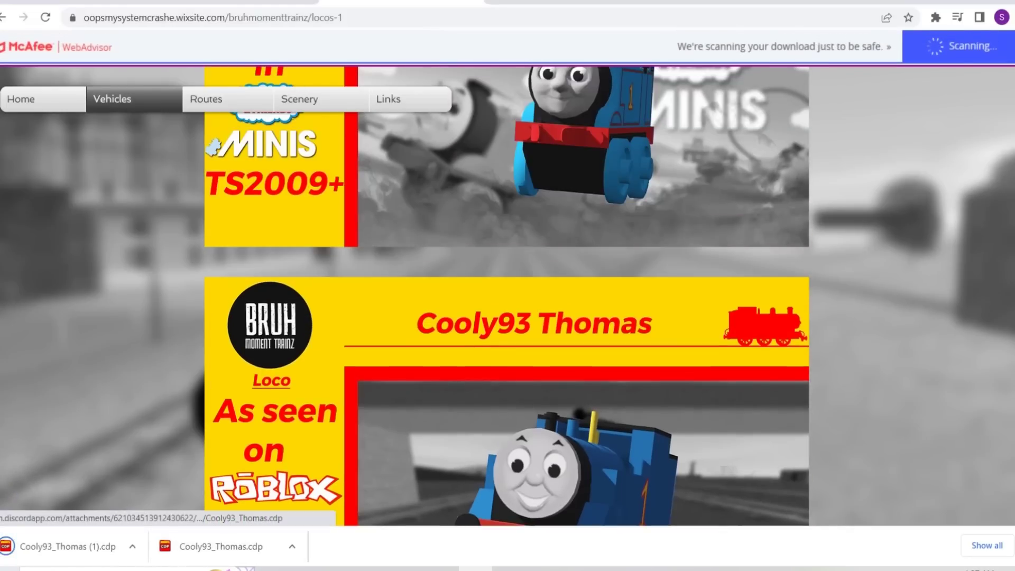
scroll(507, 296, "down", 3)
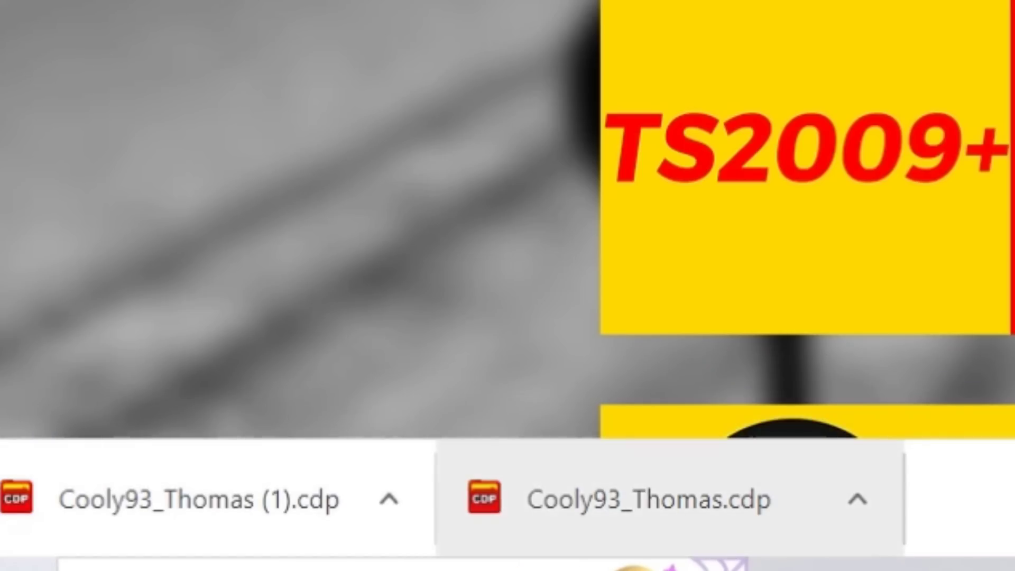
scroll(499, 332, "up", 1)
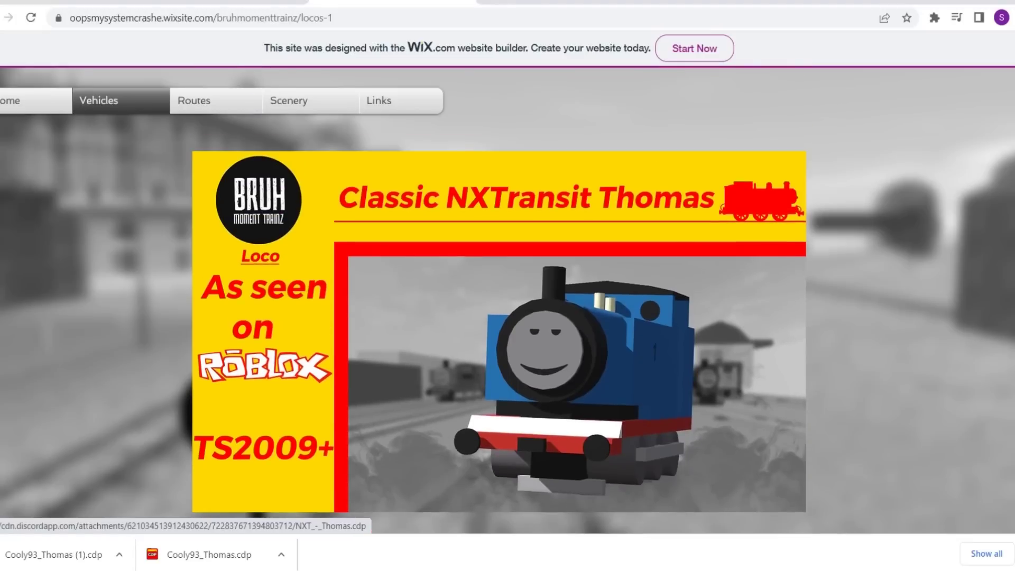
scroll(499, 317, "down", 7)
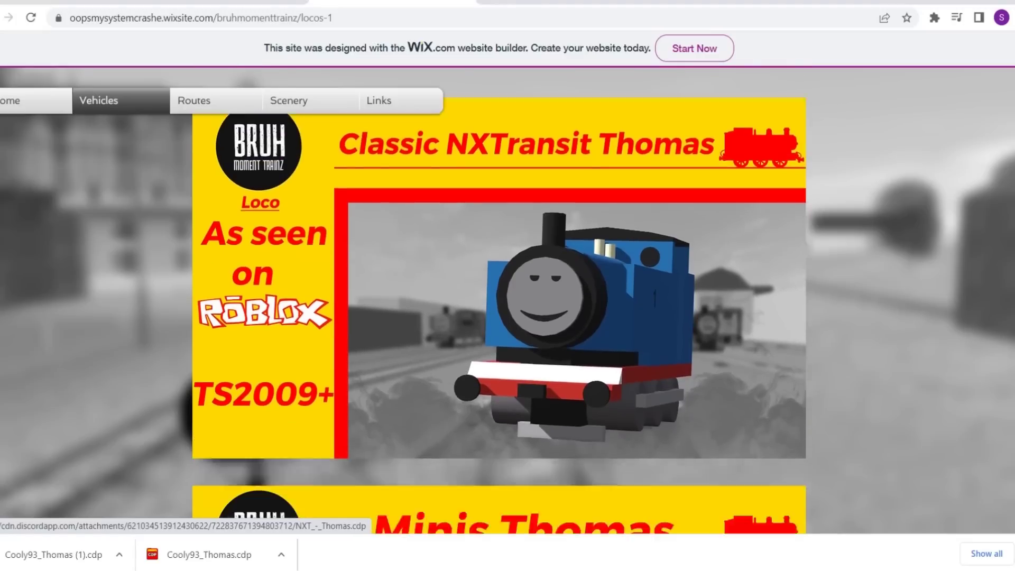
scroll(499, 300, "down", 9)
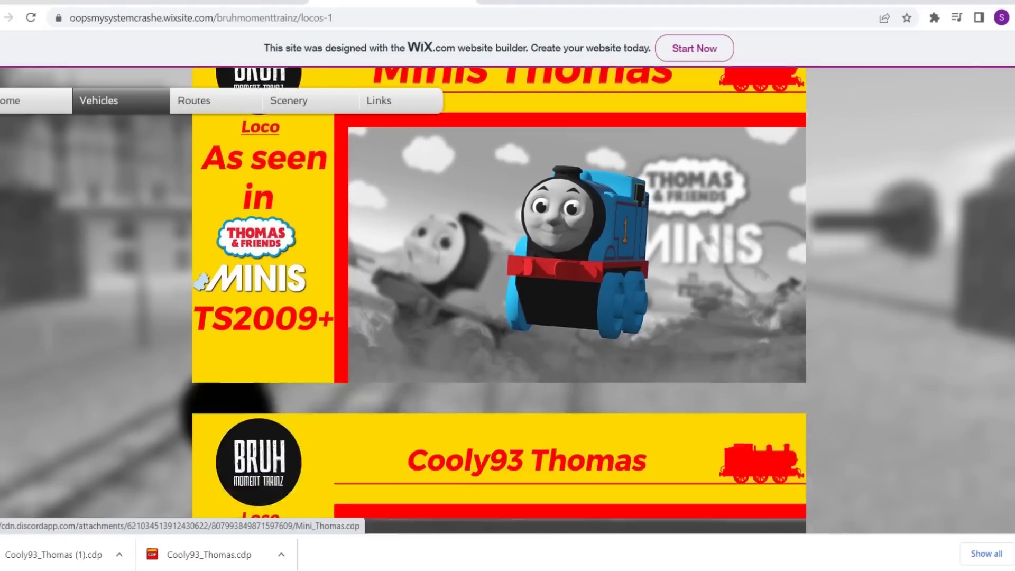
scroll(499, 300, "down", 3)
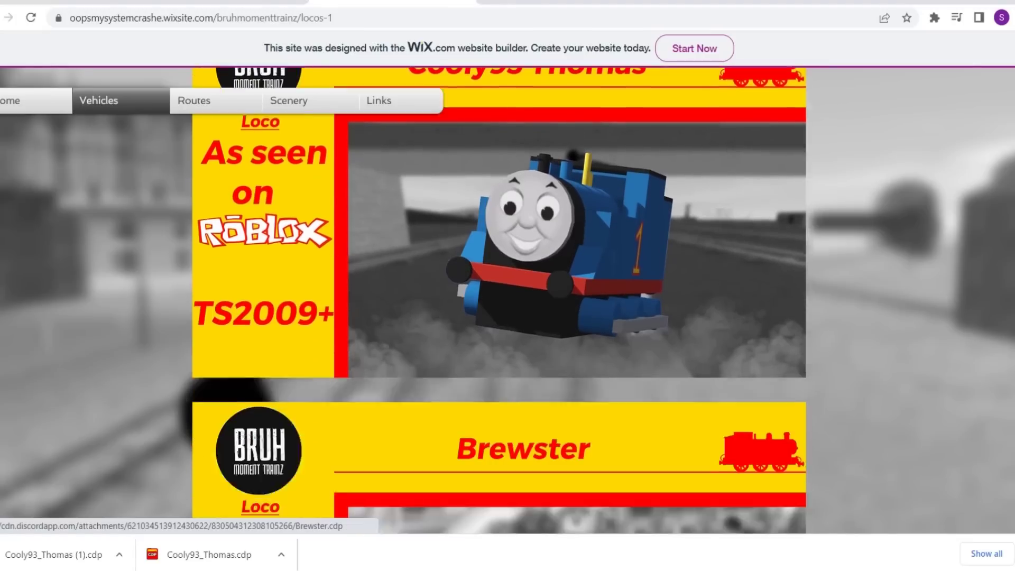
scroll(499, 300, "up", 8)
scroll(499, 300, "down", 16)
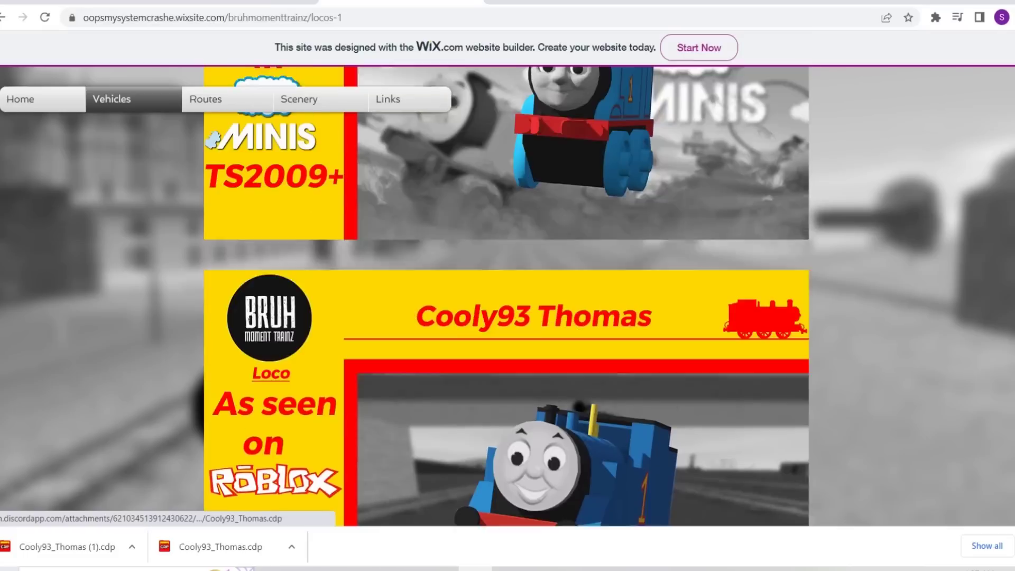
Download the Classic NXTransit Thomas locomotive file from the Vehicles page
scroll(506, 328, "down", 5)
scroll(506, 328, "up", 1)
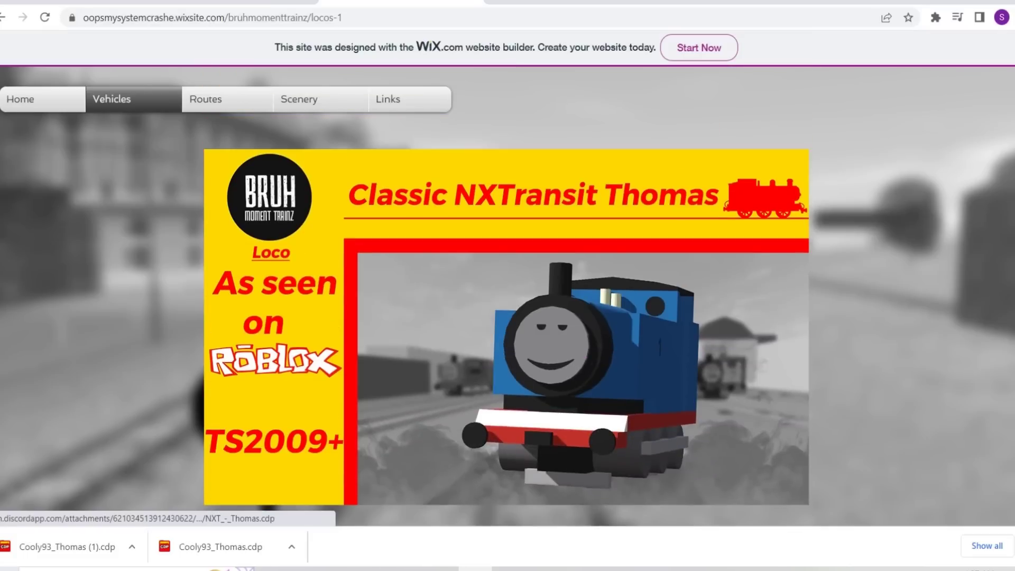
left_click(507, 328)
scroll(507, 328, "down", 3)
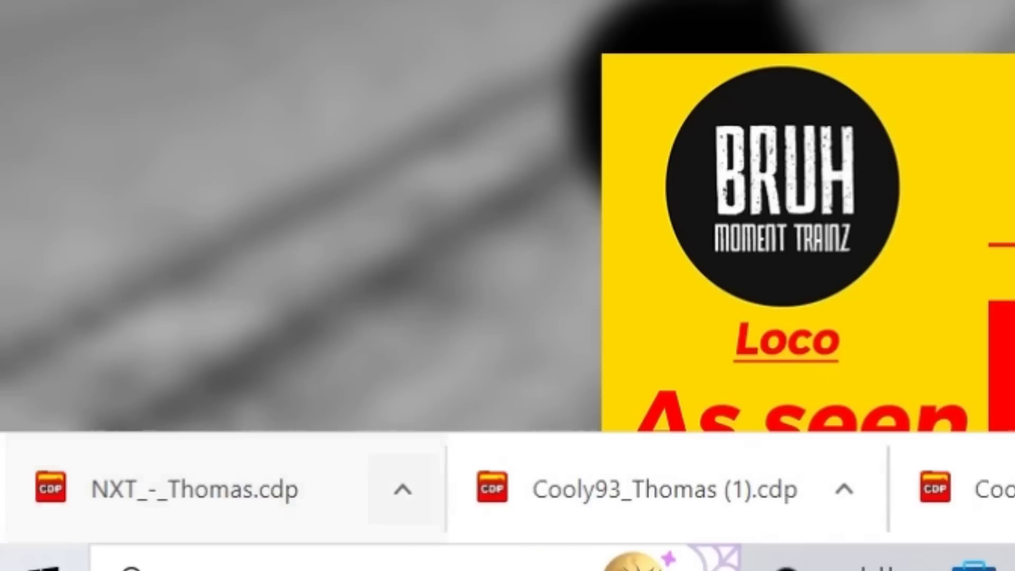
Switch from the browser to the Trainz Content Manager window showing the installed assets
mouse_move(540, 570)
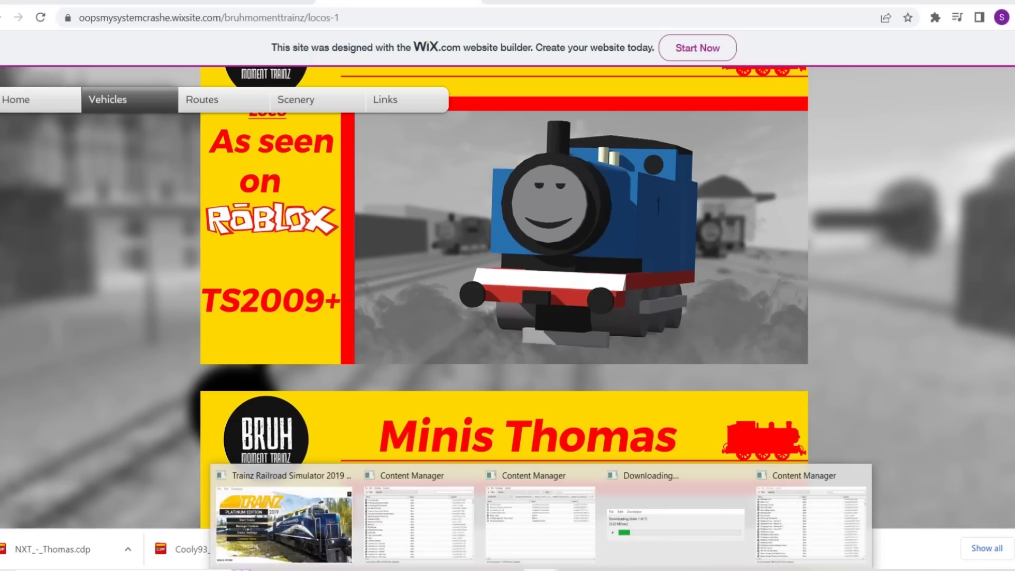
left_click(296, 523)
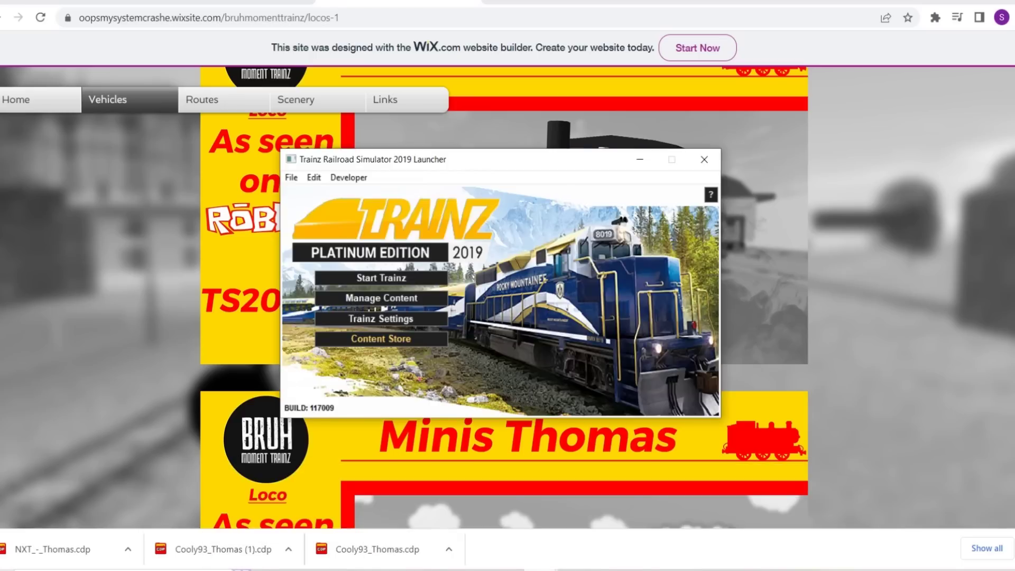
left_click(421, 523)
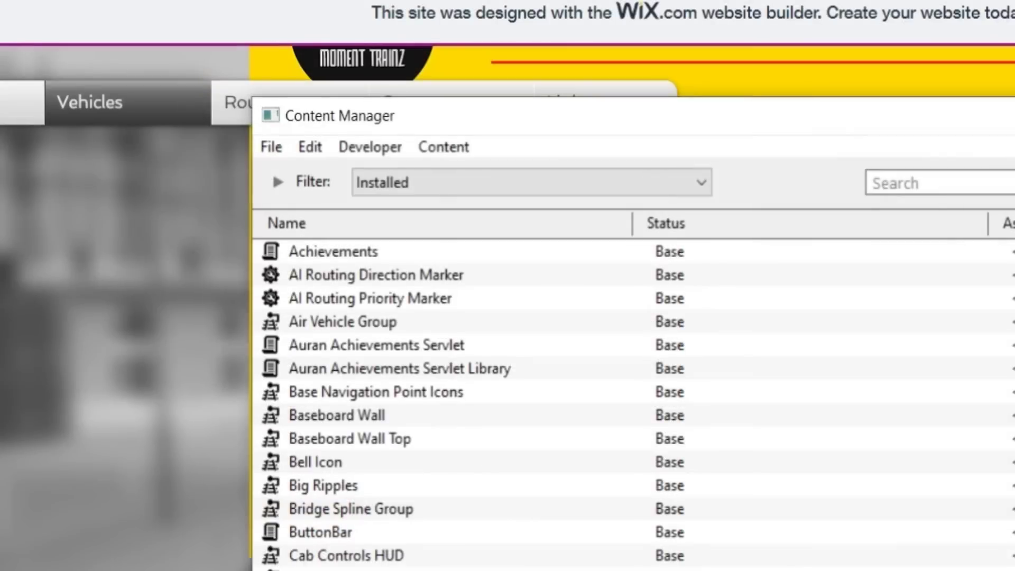
Import NXT_-_Thomas.cdp from the Downloads folder into Content Manager and dismiss the installation report
left_click(271, 147)
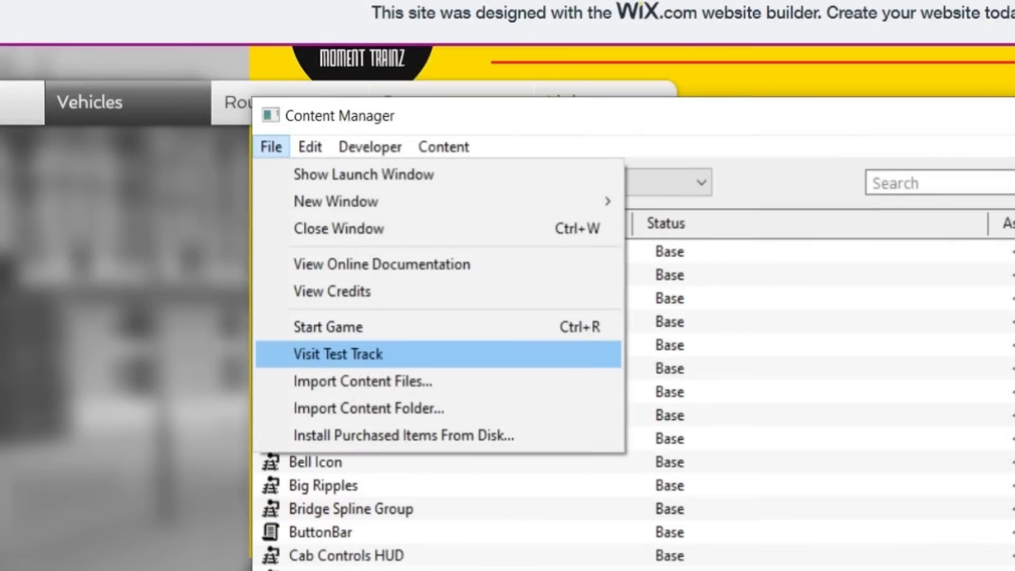
key("Return")
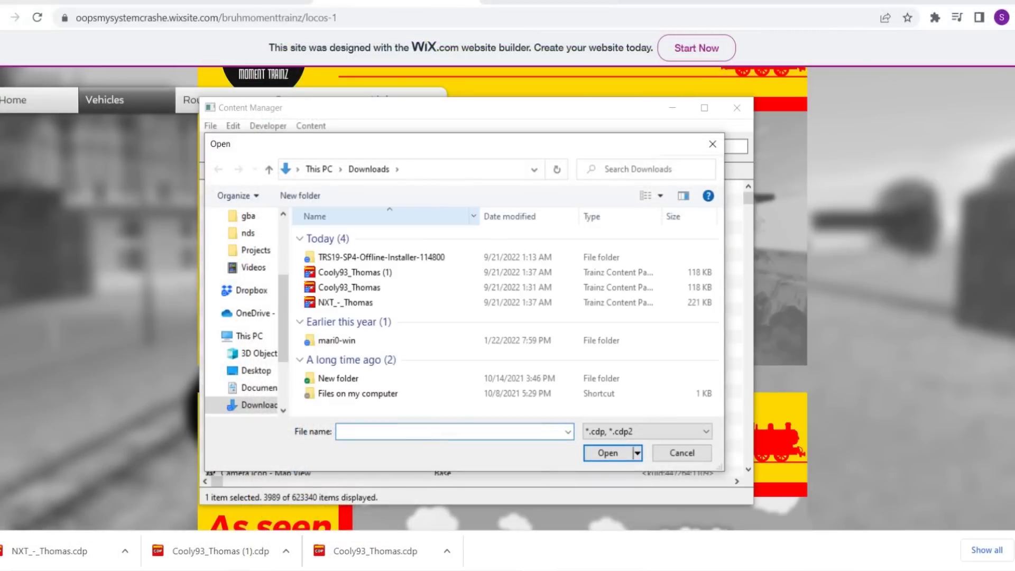
double_click(346, 302)
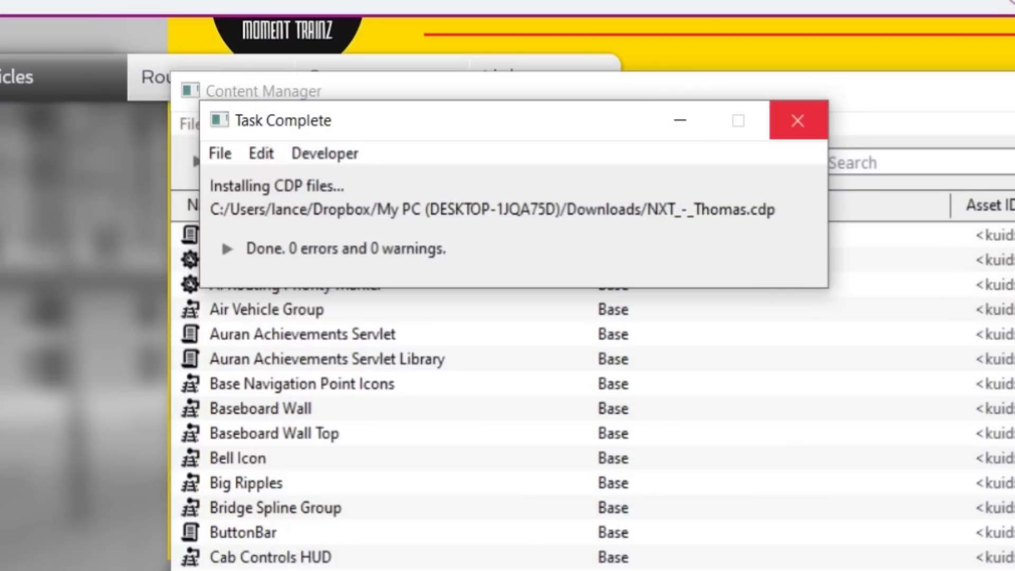
left_click(798, 121)
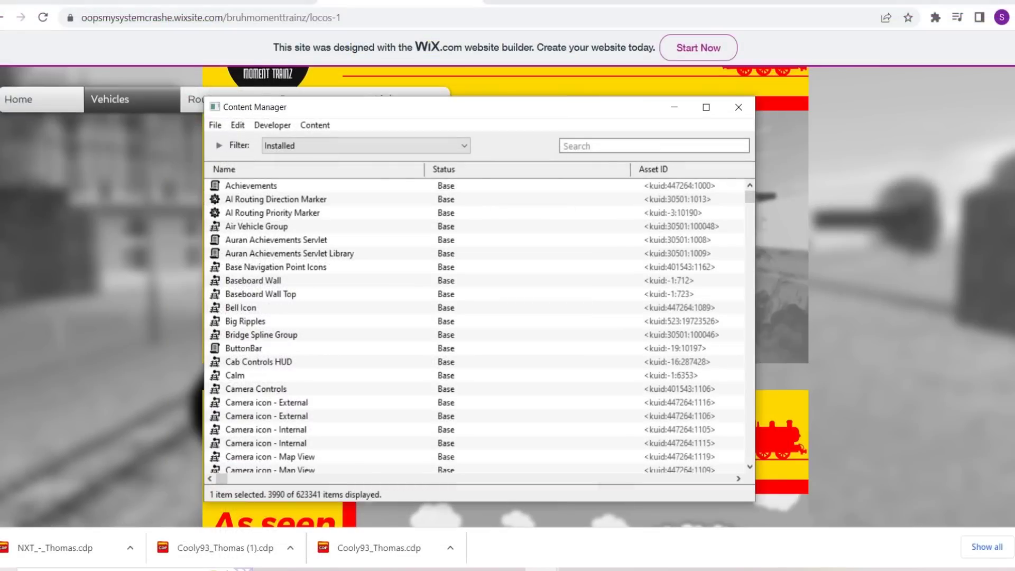
Search the installed content for "nxt" and list the dependencies of NXT - Thomas recursively
left_click(654, 146)
type("nx")
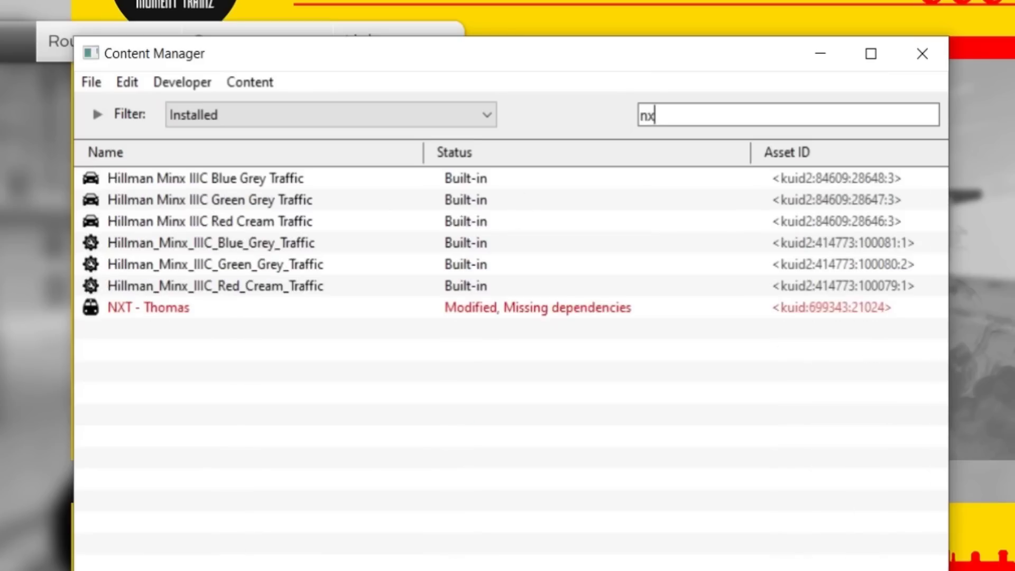
type("t")
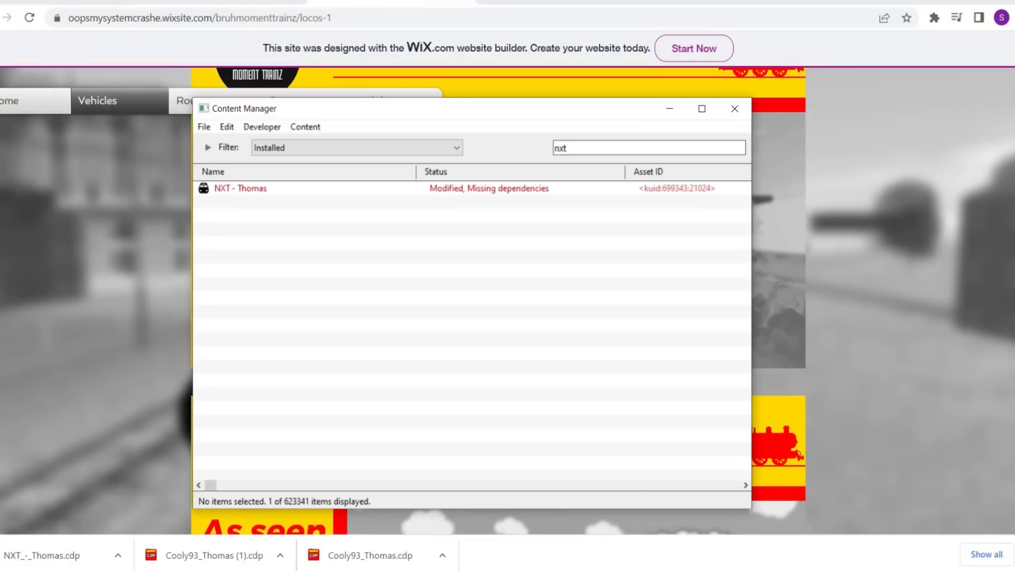
right_click(448, 189)
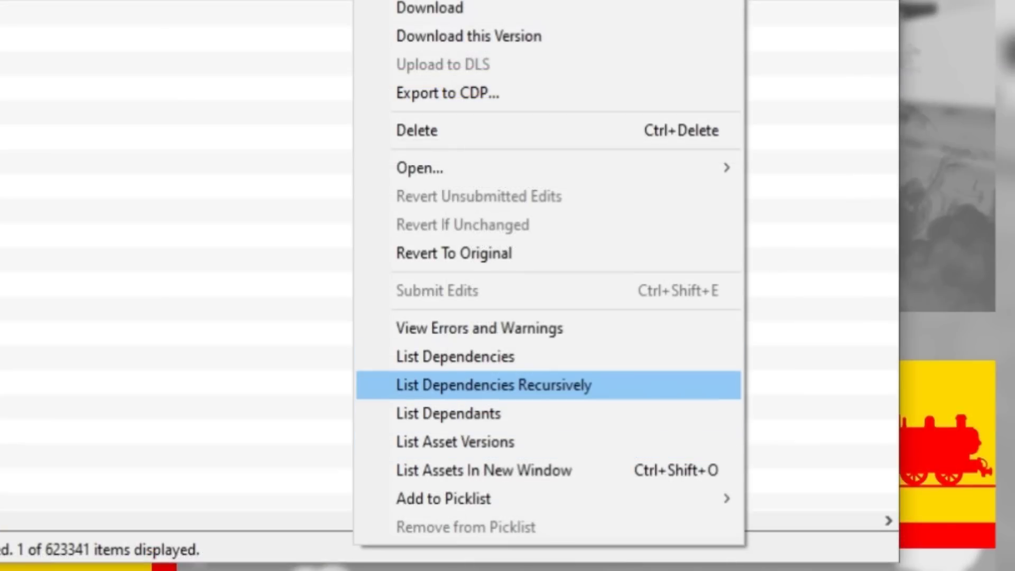
left_click(493, 385)
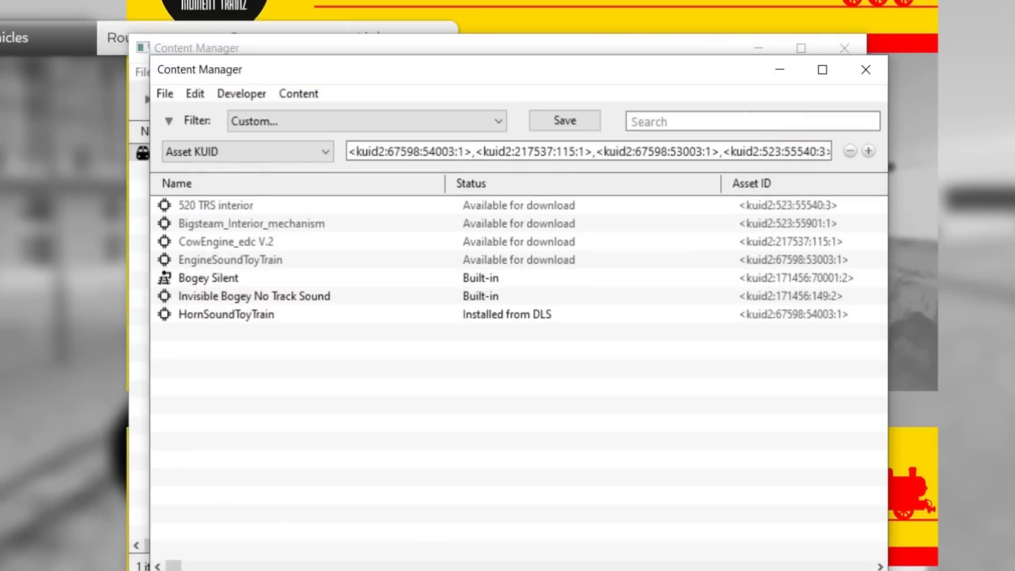
Start downloading the 520 TRS interior dependency and switch between the dependency list and the download windows
right_click(317, 207)
left_click(348, 223)
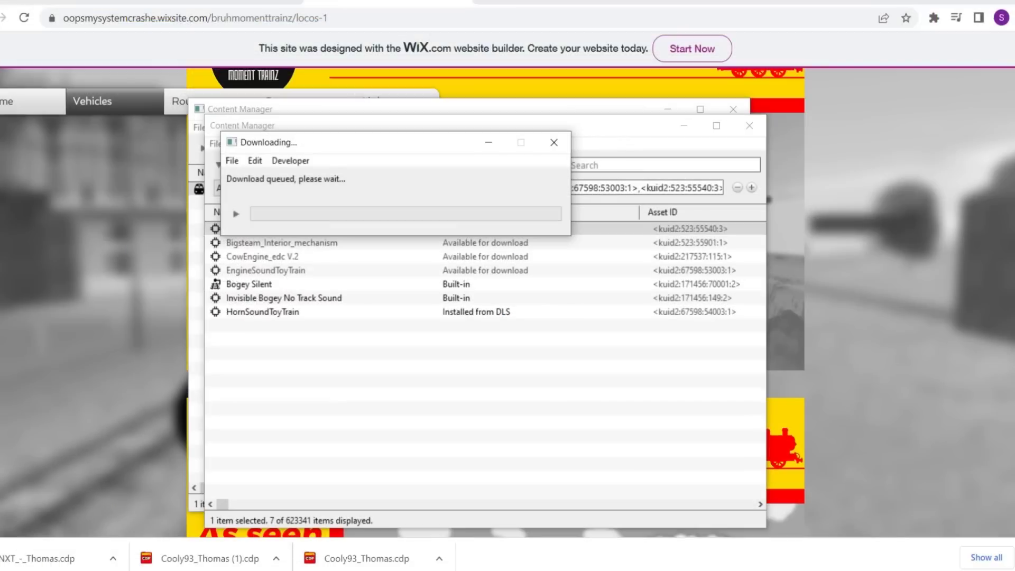
left_click(533, 570)
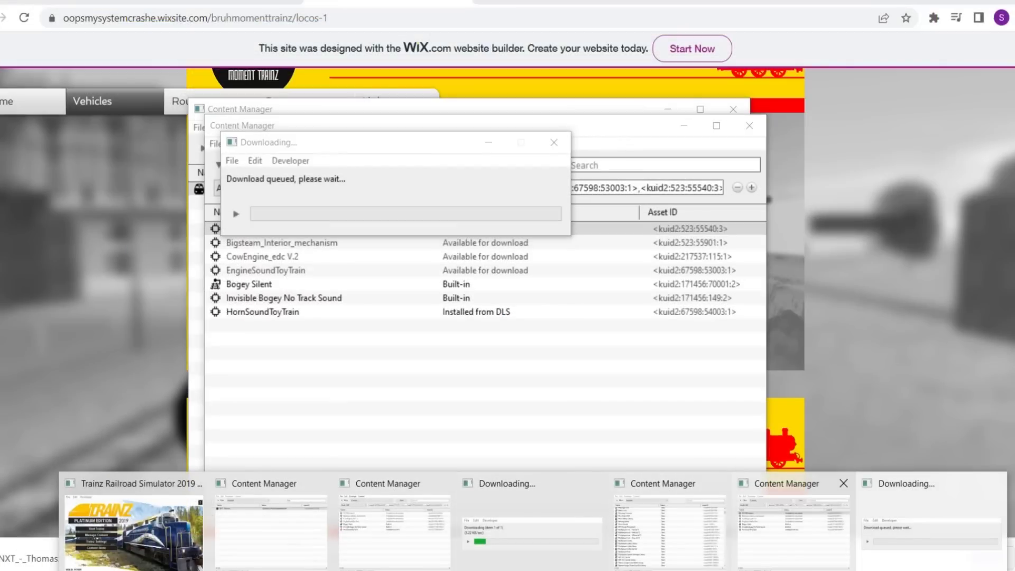
left_click(792, 528)
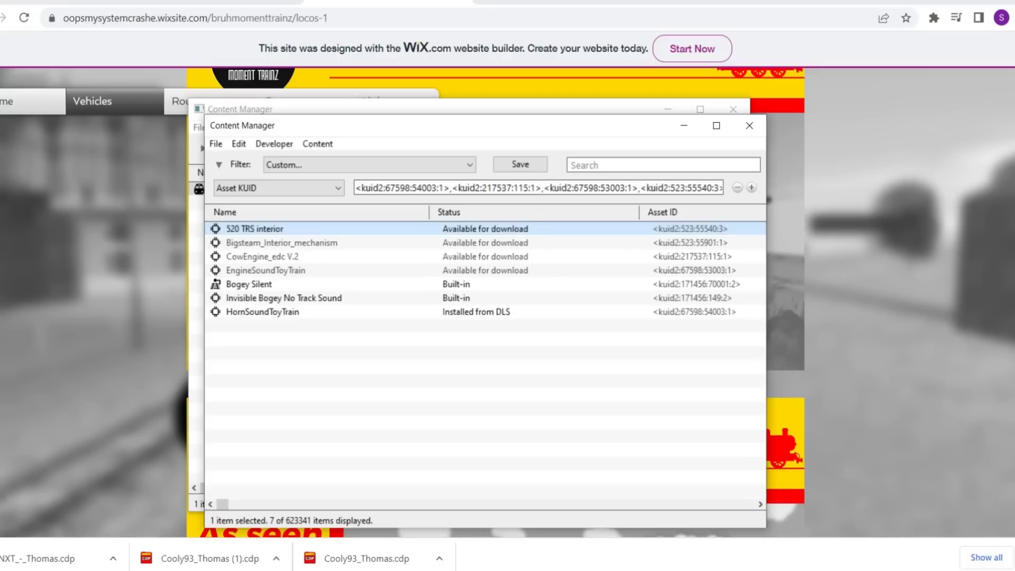
left_click(533, 570)
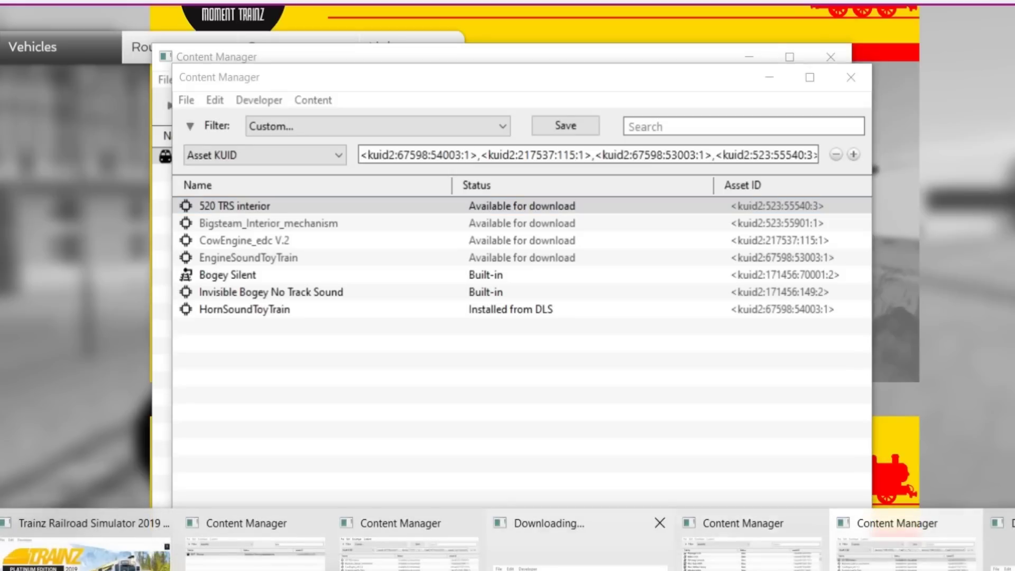
left_click(579, 545)
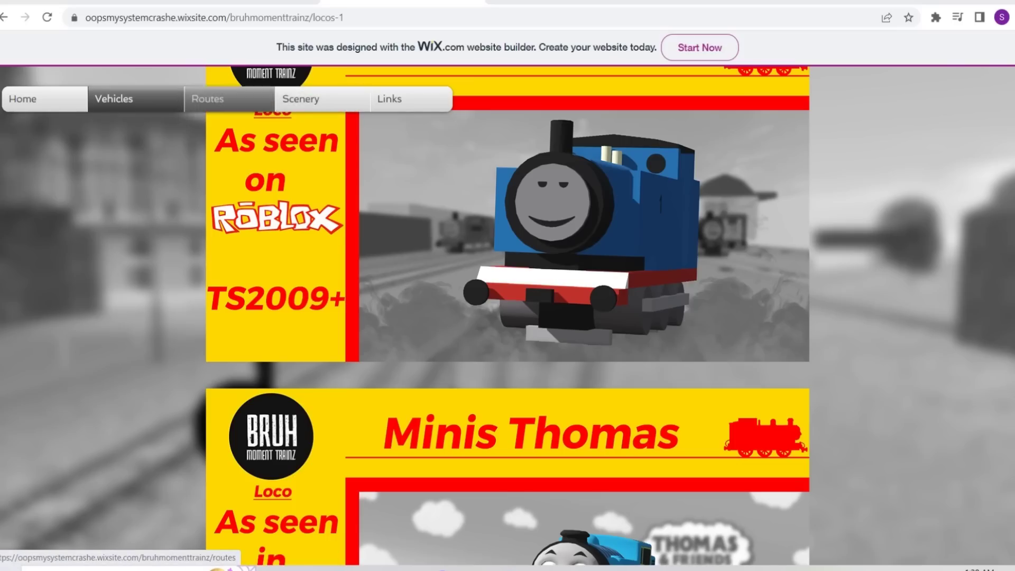
Open the Routes page of the Bruh Moment Trainz site in the browser and look through the offered routes
left_click(229, 99)
scroll(508, 317, "down", 2)
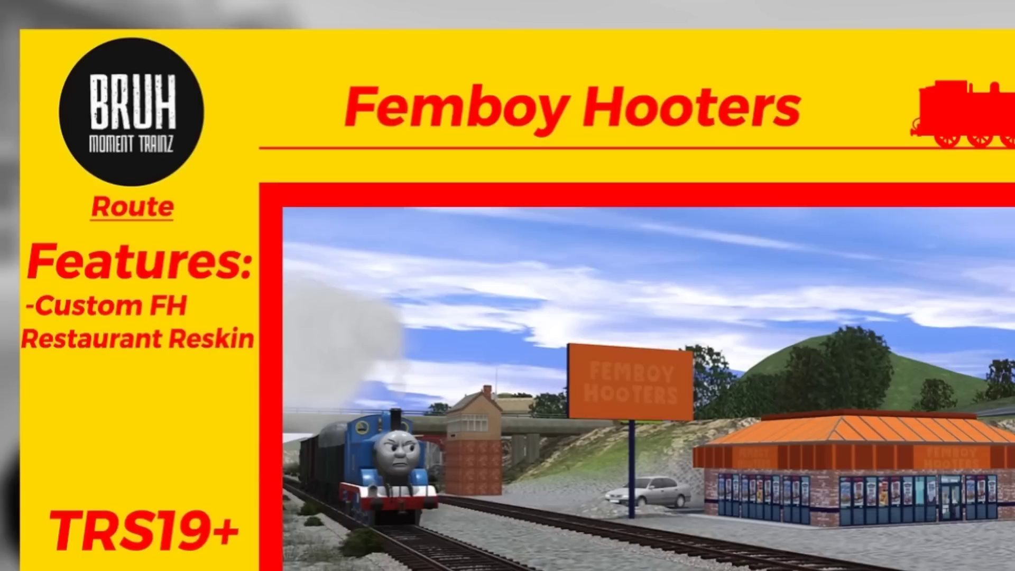
scroll(500, 317, "down", 10)
scroll(498, 317, "down", 4)
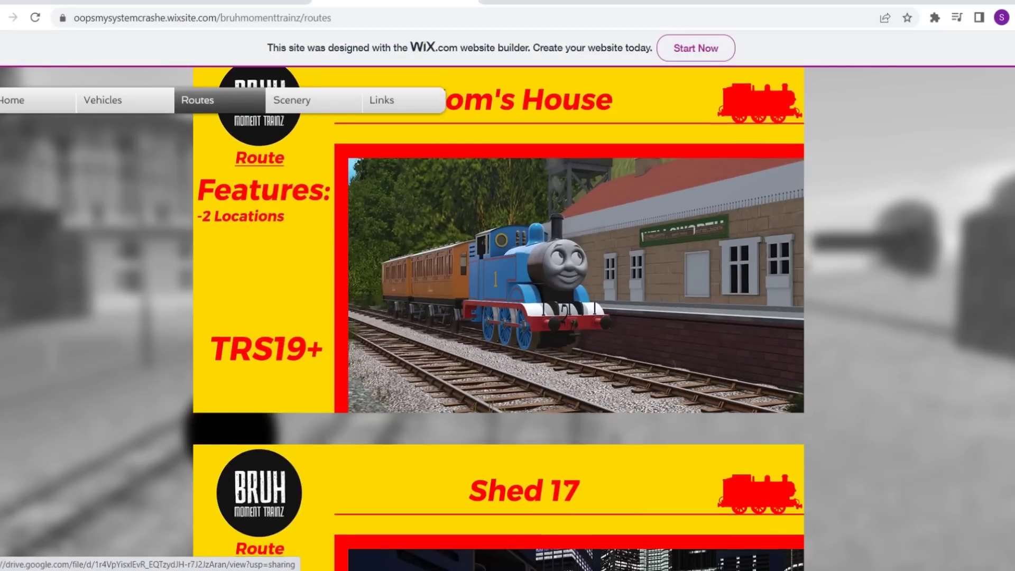
scroll(498, 318, "up", 3)
scroll(499, 317, "down", 14)
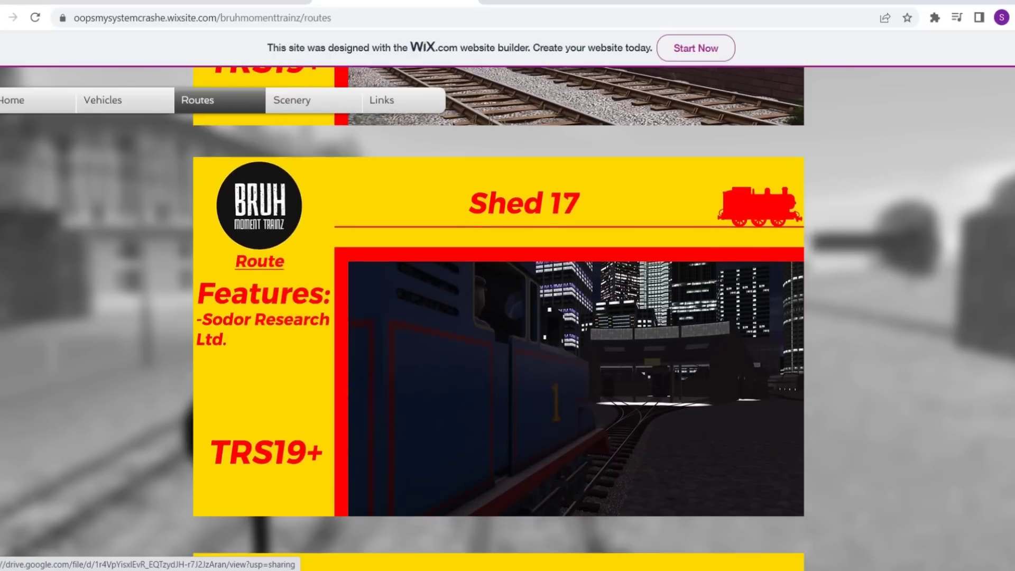
scroll(498, 317, "down", 3)
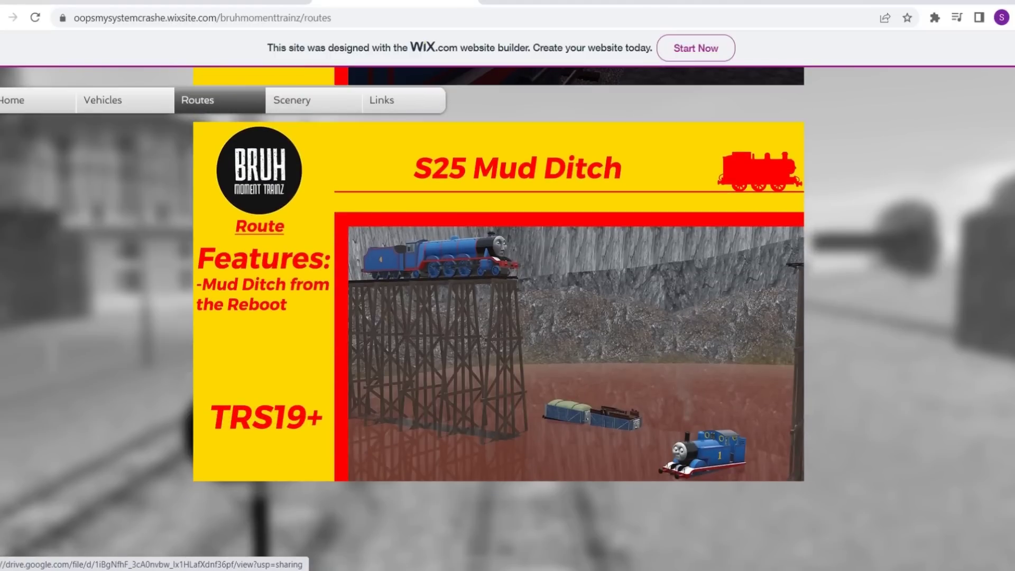
Find the Shed 17 route among the routes offered on the page and download its zip file
scroll(499, 317, "down", 1)
scroll(498, 317, "up", 9)
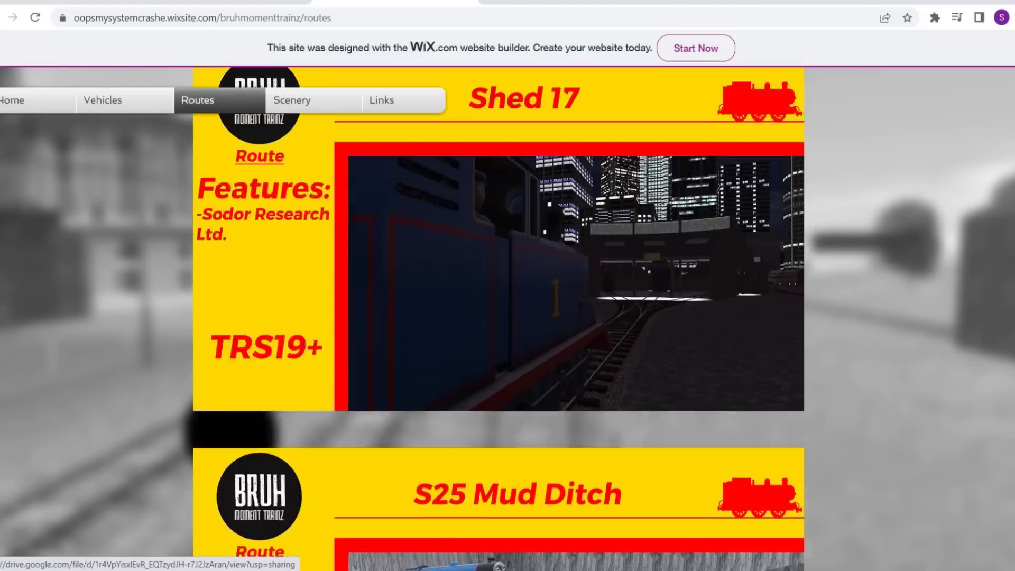
scroll(499, 317, "up", 1)
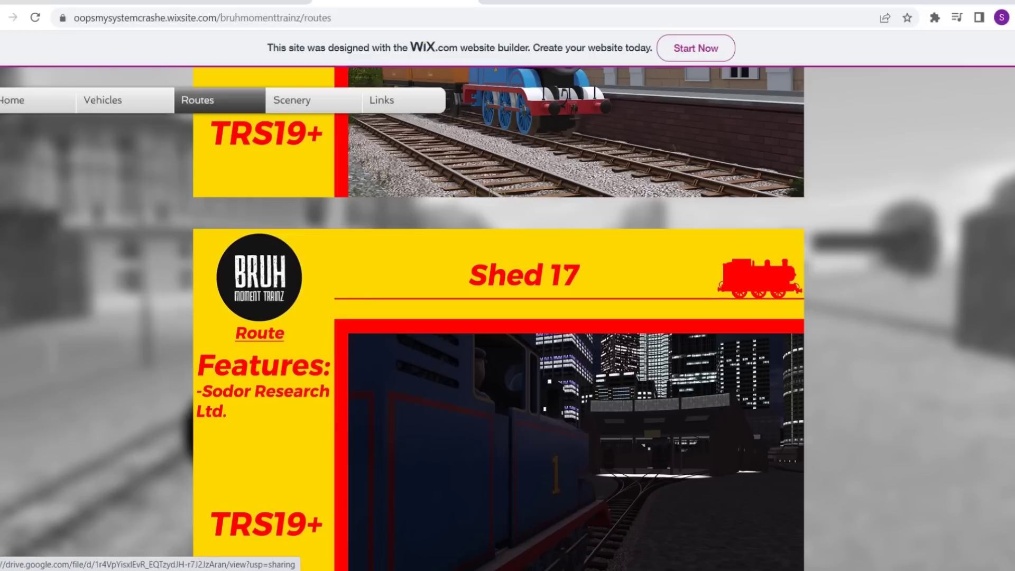
scroll(499, 317, "down", 2)
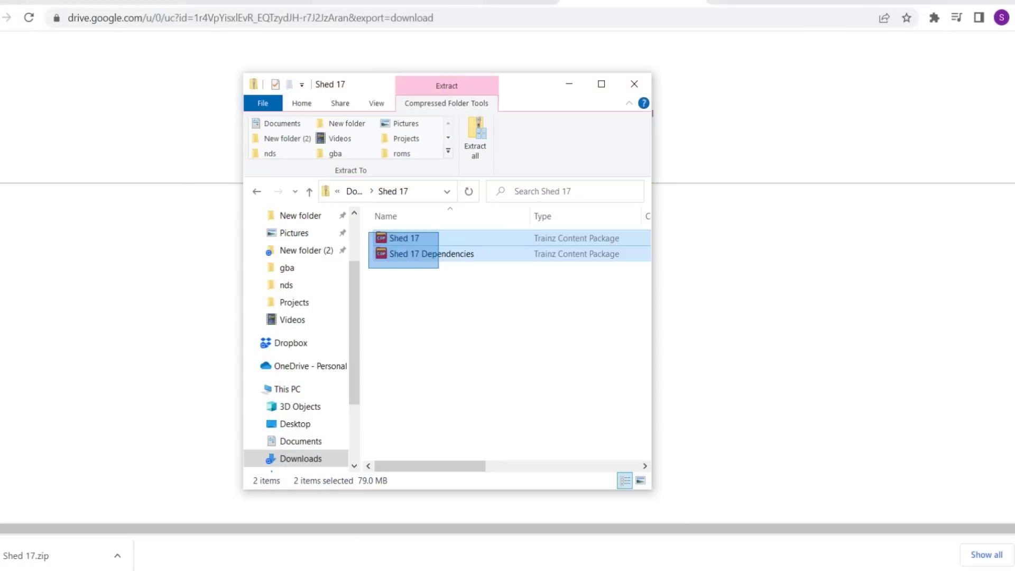
Copy the Shed 17 and Shed 17 Dependencies packages from the zip into New folder and open that folder
left_click_drag(405, 239, 304, 233)
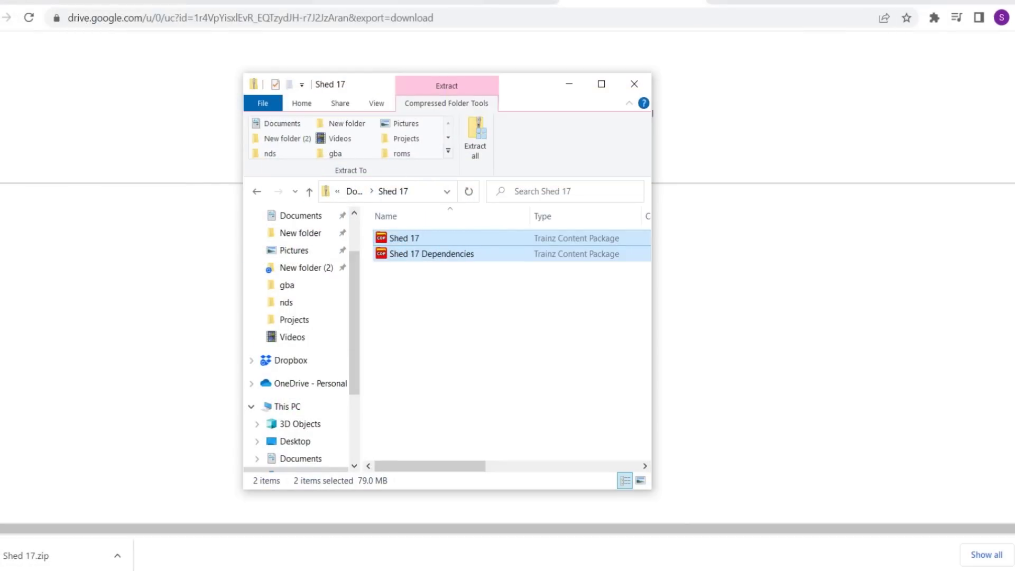
left_click(300, 232)
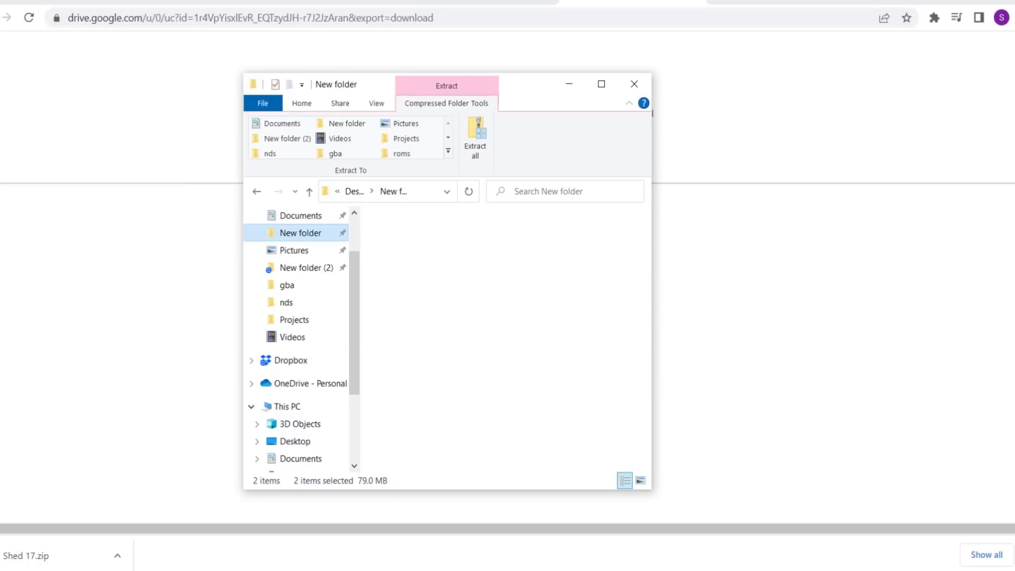
Switch to Content Manager and import the Shed 17 and Shed 17 Dependencies packages from New folder on the Desktop
left_click(535, 570)
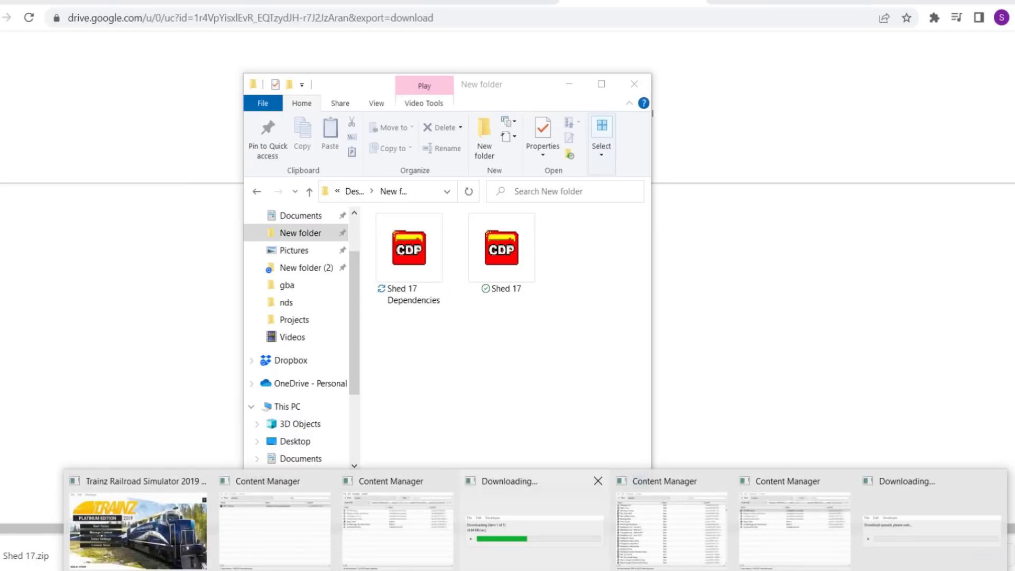
left_click(275, 528)
left_click(535, 570)
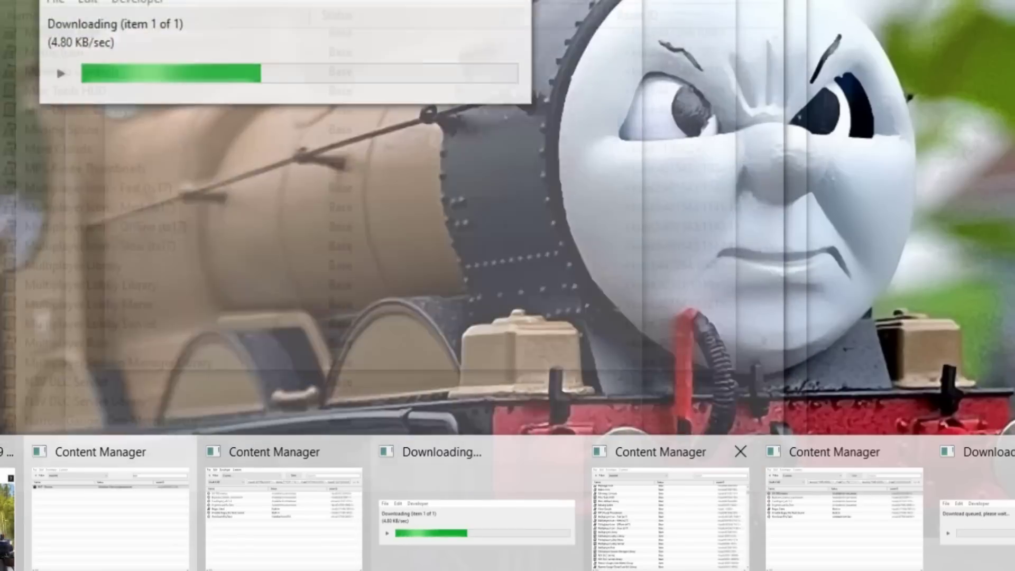
left_click(668, 512)
left_click(215, 124)
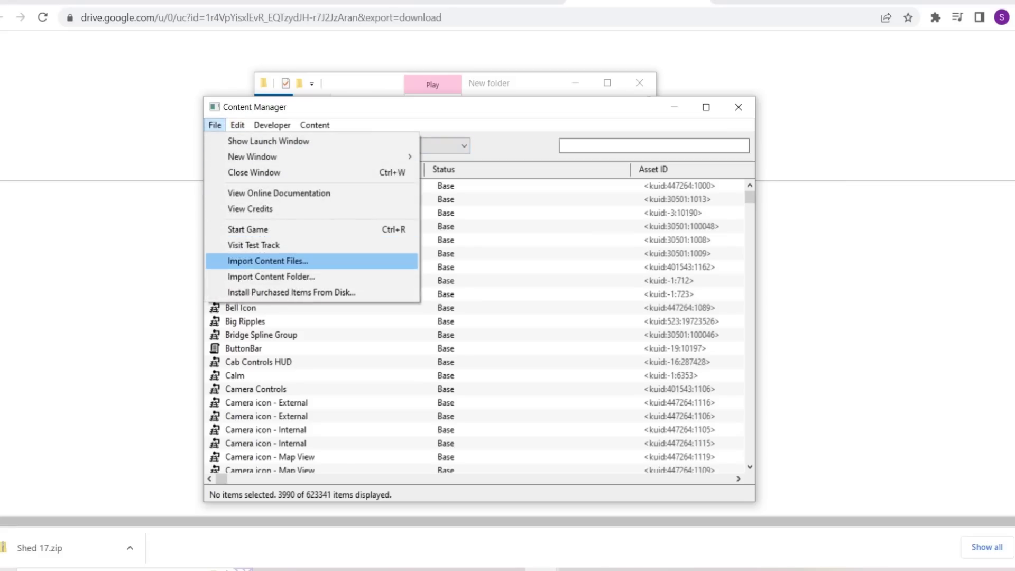
left_click(268, 261)
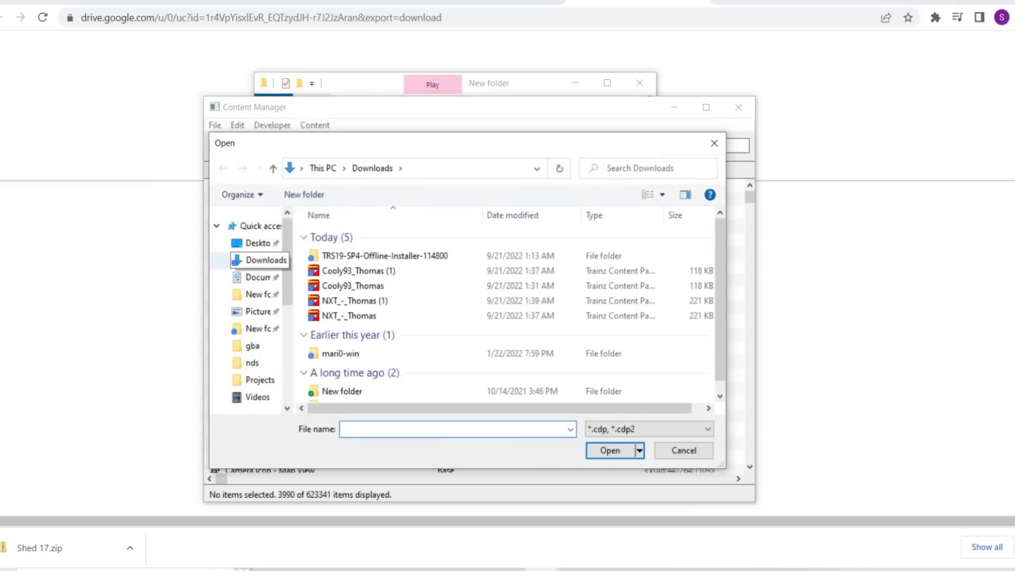
left_click(259, 295)
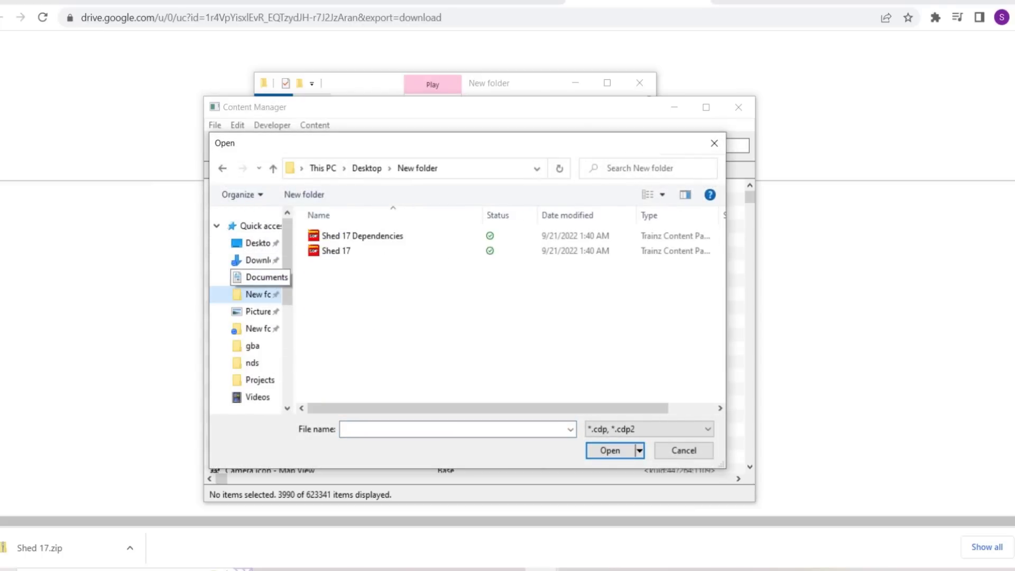
left_click_drag(301, 234, 339, 258)
key("Return")
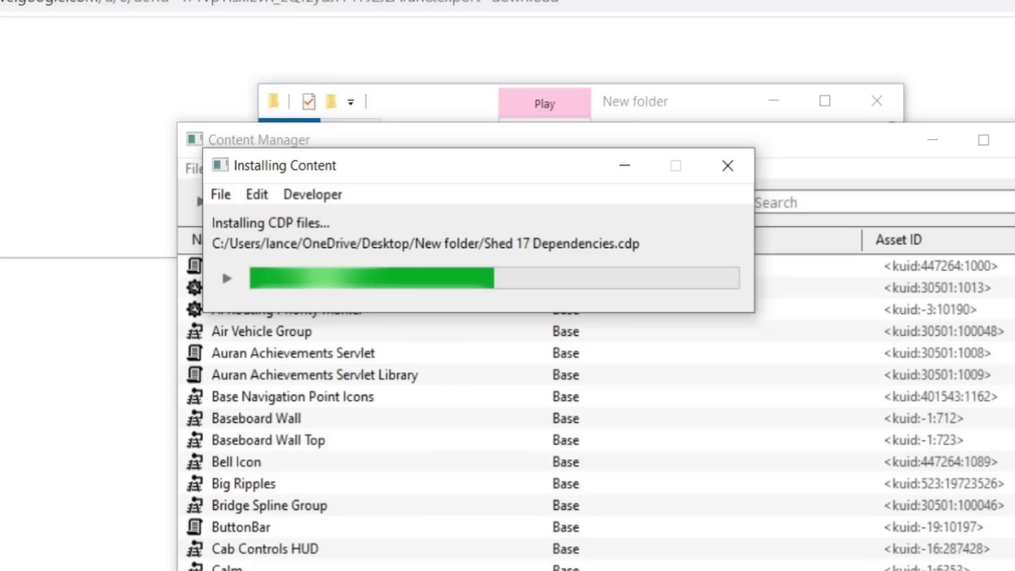
Search the installed content for "shed 17" and list the dependencies of the Shed 17 route recursively
type("s")
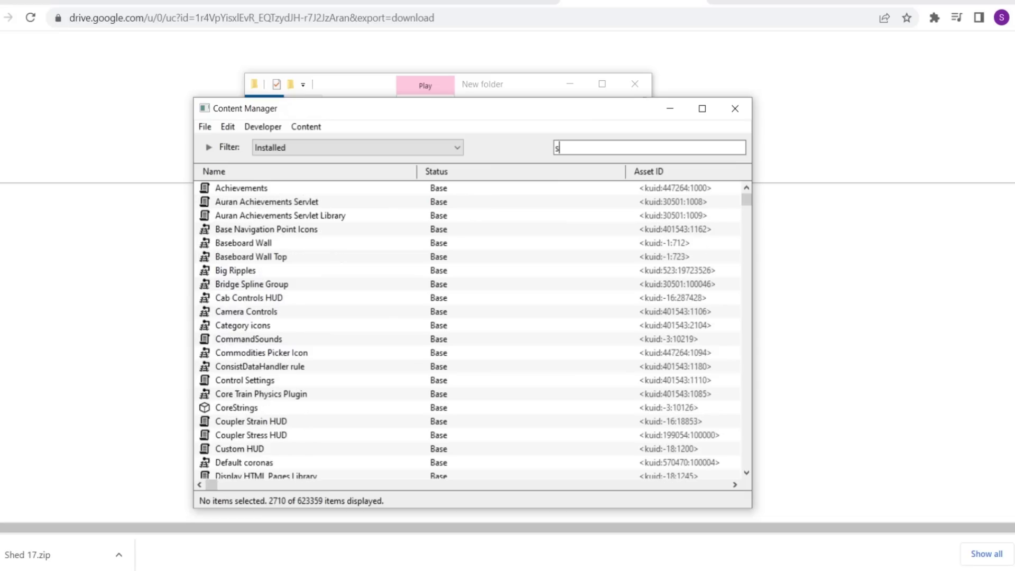
type("hed 17")
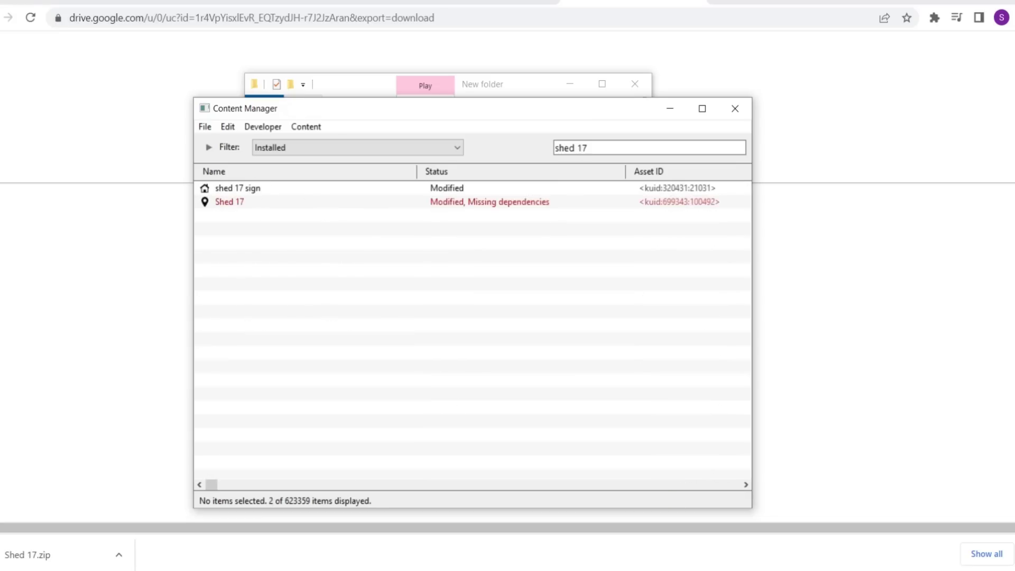
right_click(454, 199)
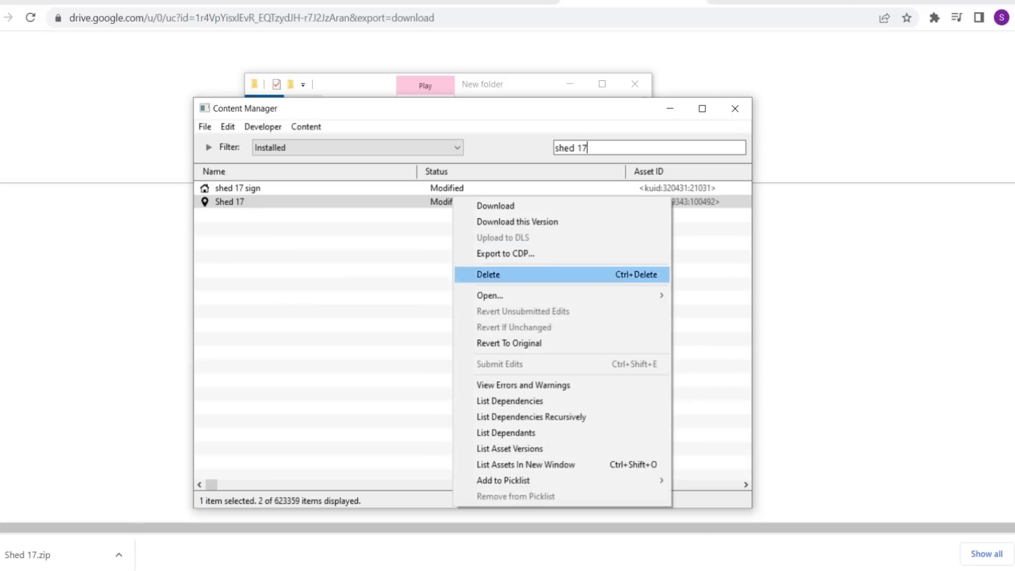
left_click(530, 417)
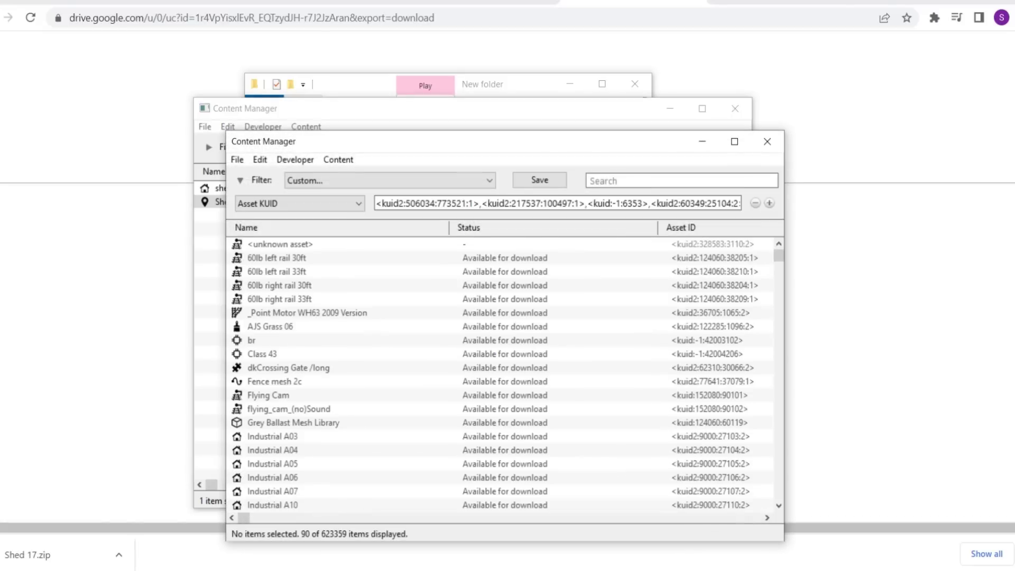
Look through the Shed 17 dependency list to see which assets are still available for download
scroll(502, 373, "down", 3)
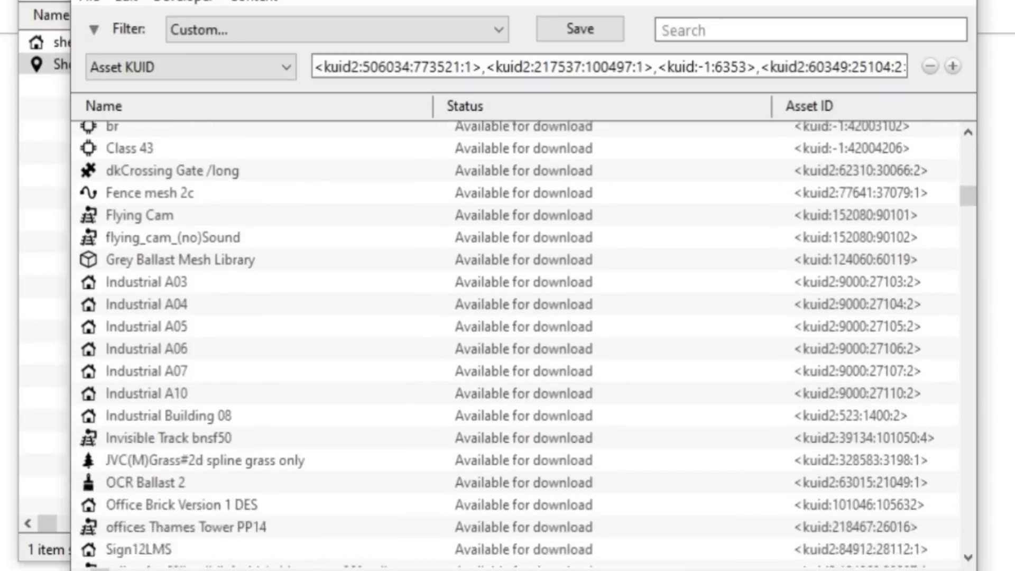
scroll(515, 343, "down", 6)
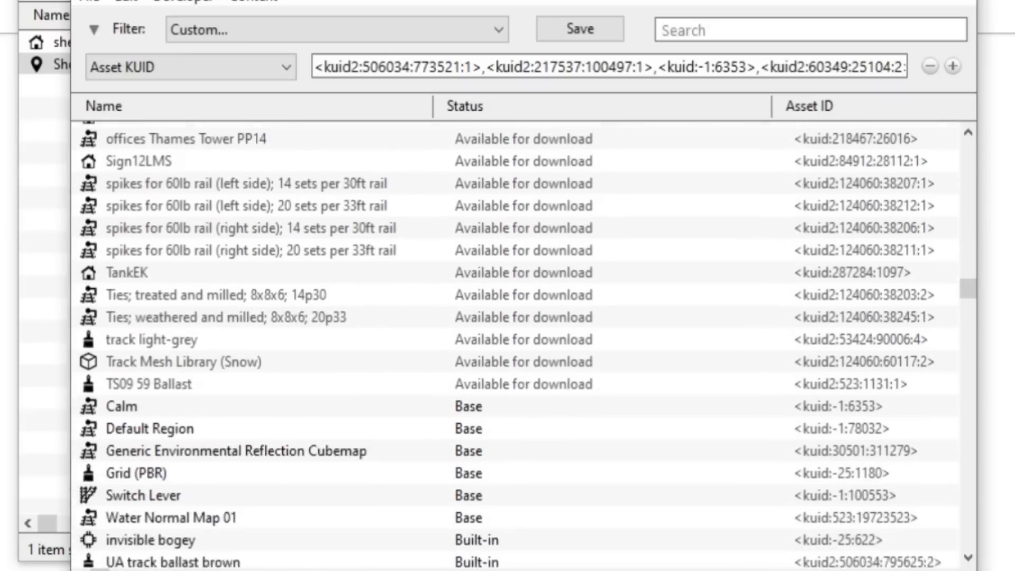
scroll(515, 343, "up", 7)
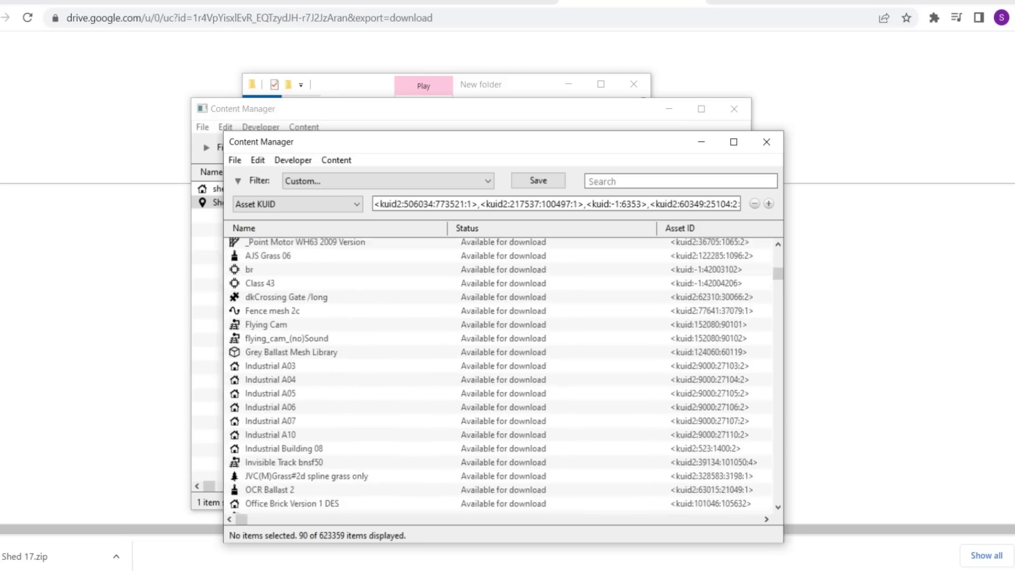
scroll(497, 375, "up", 2)
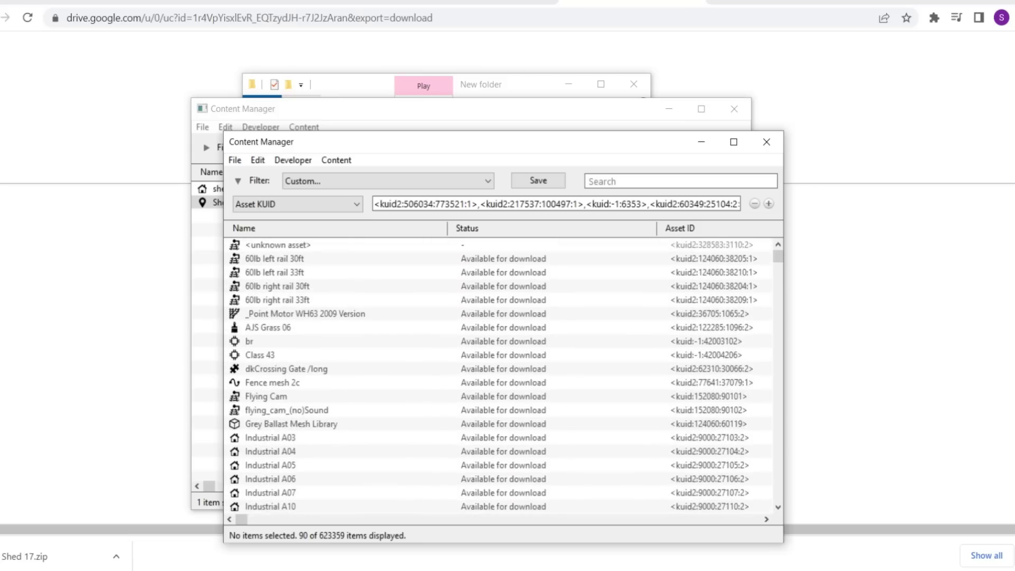
scroll(497, 375, "down", 15)
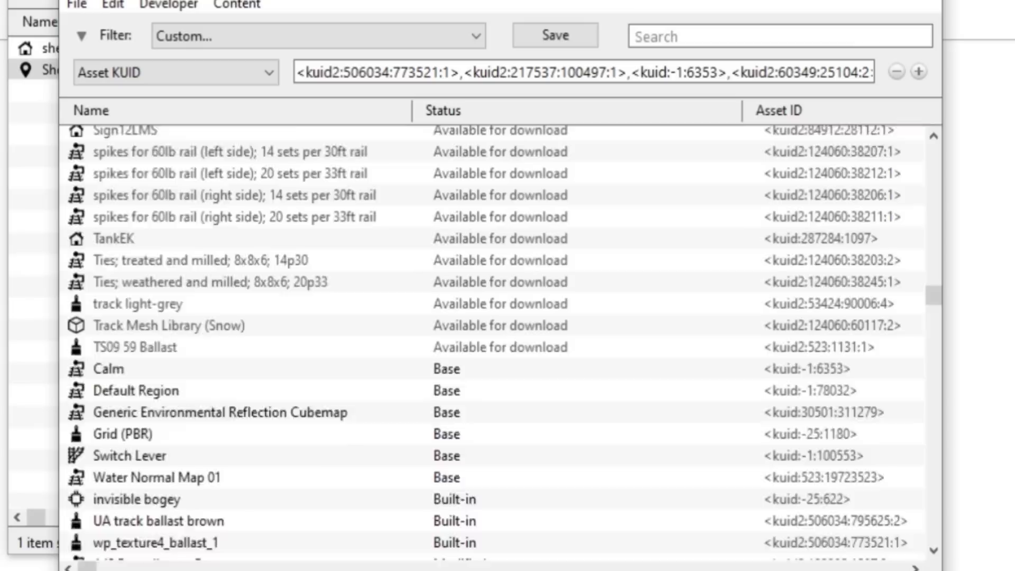
scroll(497, 339, "up", 6)
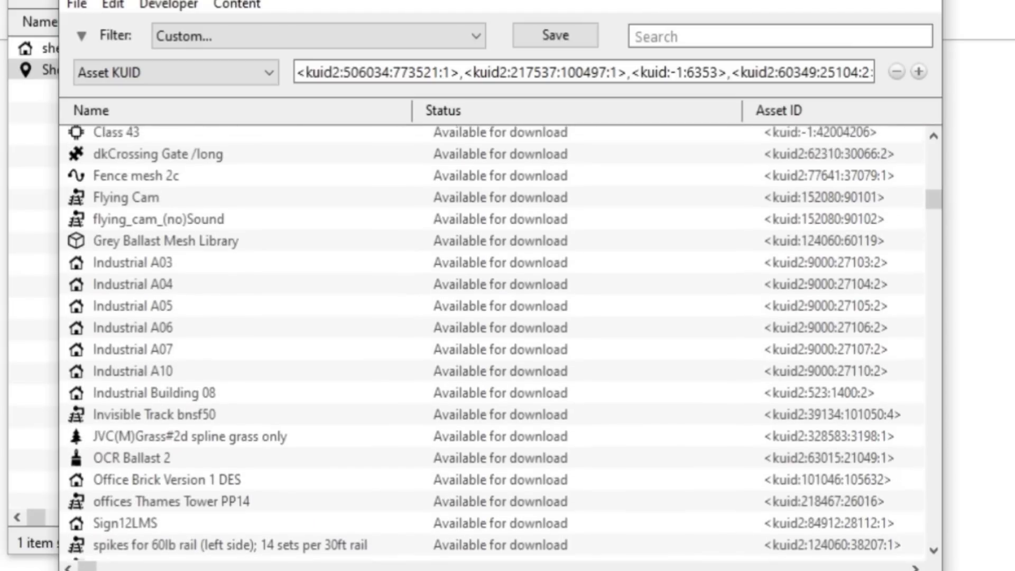
scroll(497, 339, "down", 4)
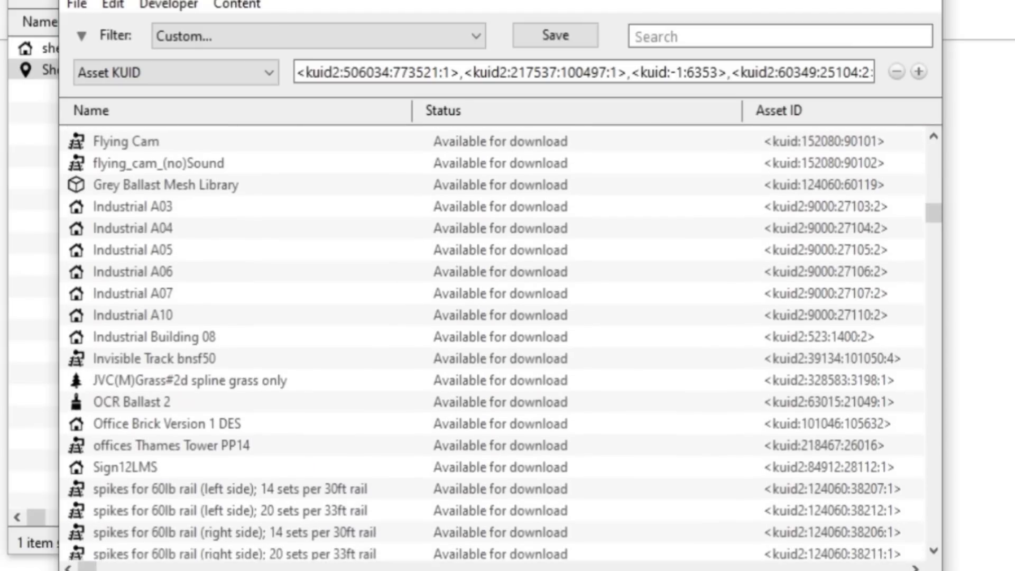
scroll(497, 338, "up", 6)
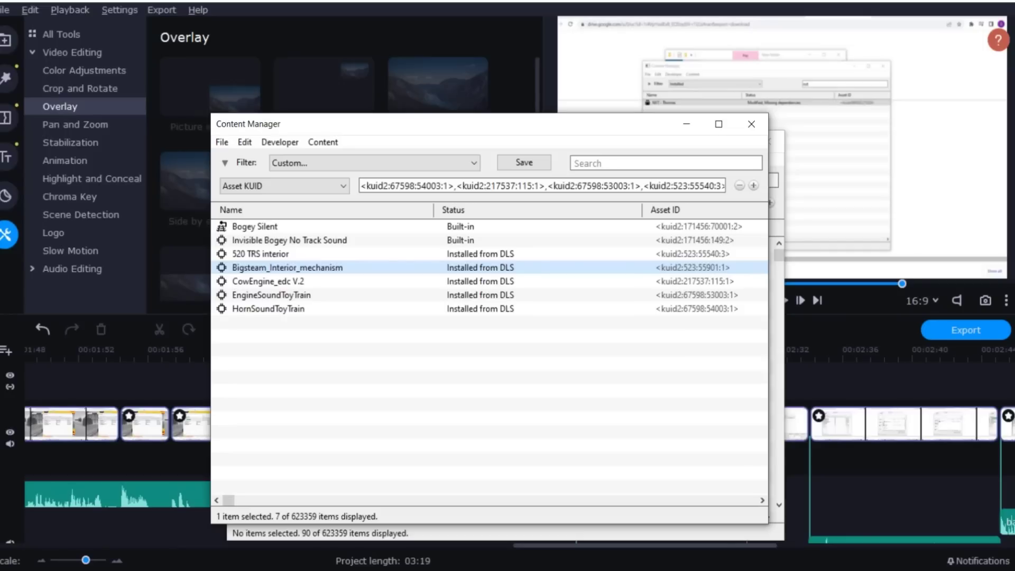
Check the status of the NXT - Thomas dependencies in their list windows and look through the Shed 17 dependencies again
left_click(536, 570)
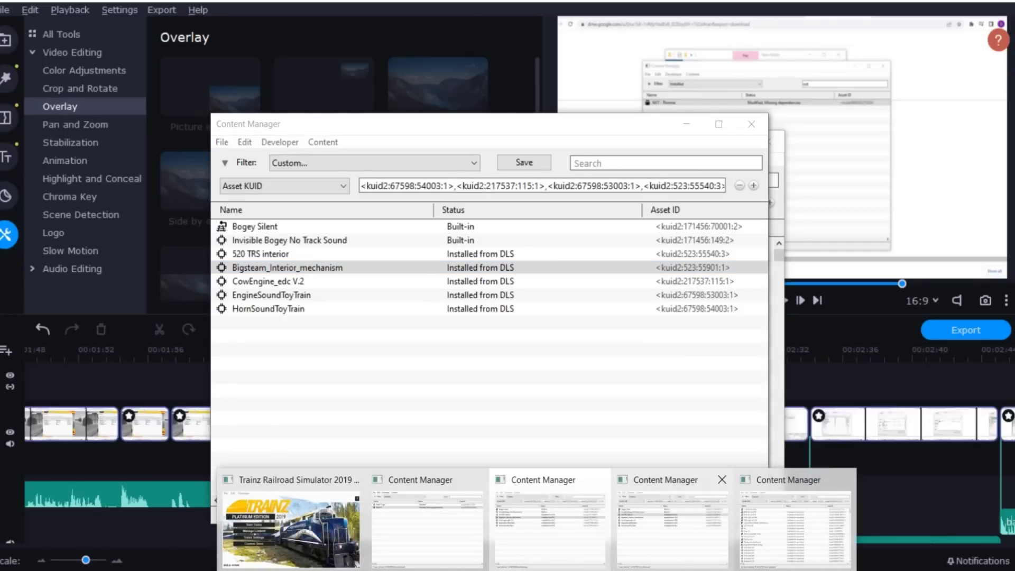
left_click(674, 520)
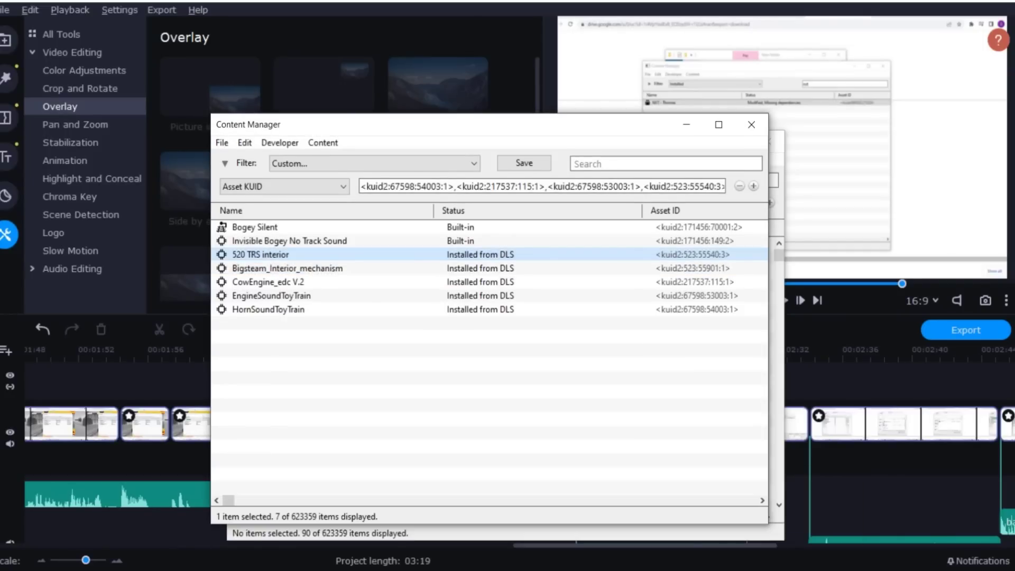
left_click(536, 570)
left_click(797, 523)
scroll(635, 391, "down", 4)
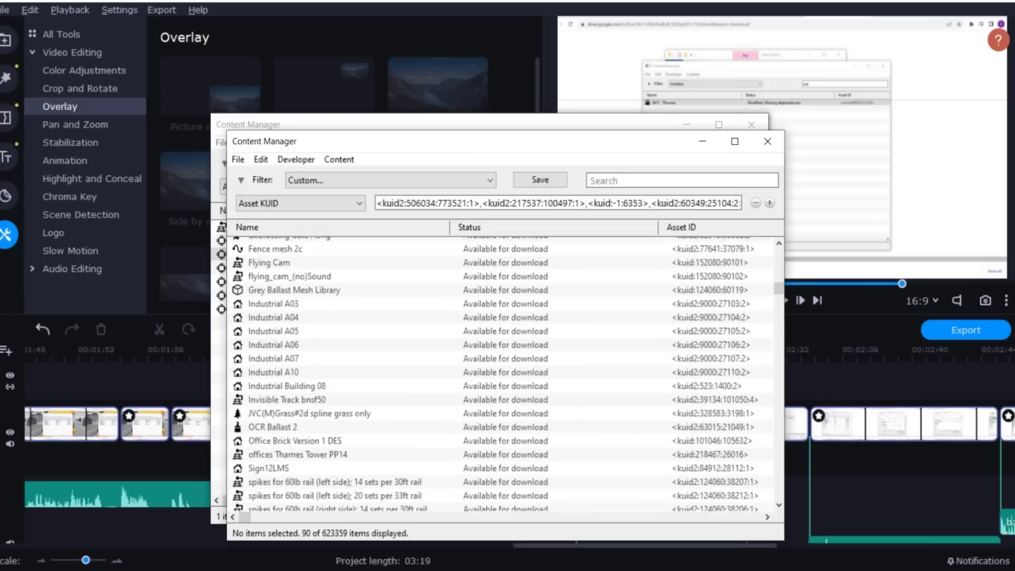
scroll(502, 376, "down", 7)
scroll(502, 375, "up", 11)
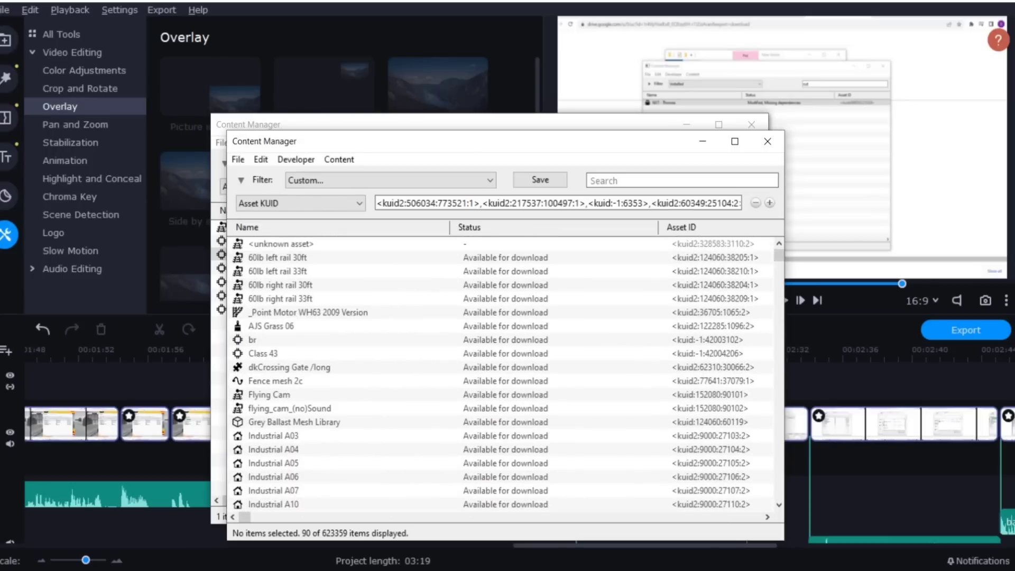
scroll(502, 376, "down", 3)
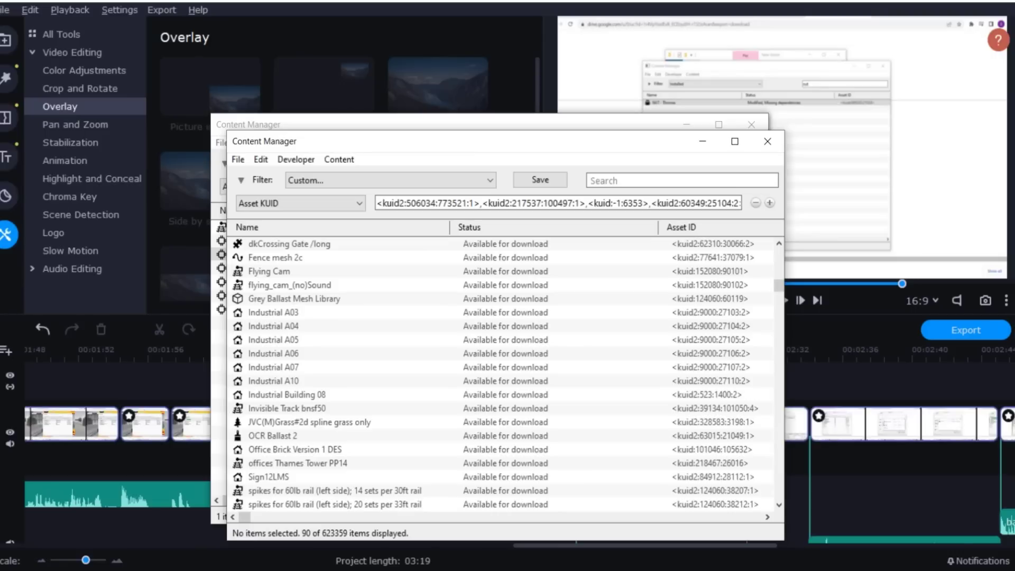
Close the Shed 17 dependency list and both NXT - Thomas dependency lists
left_click(767, 141)
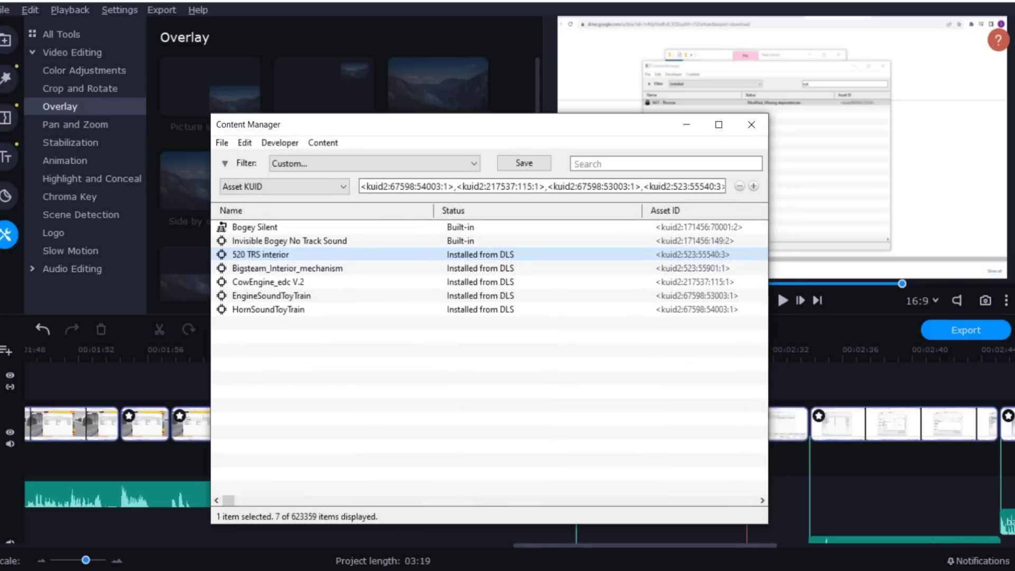
left_click(751, 125)
left_click(751, 124)
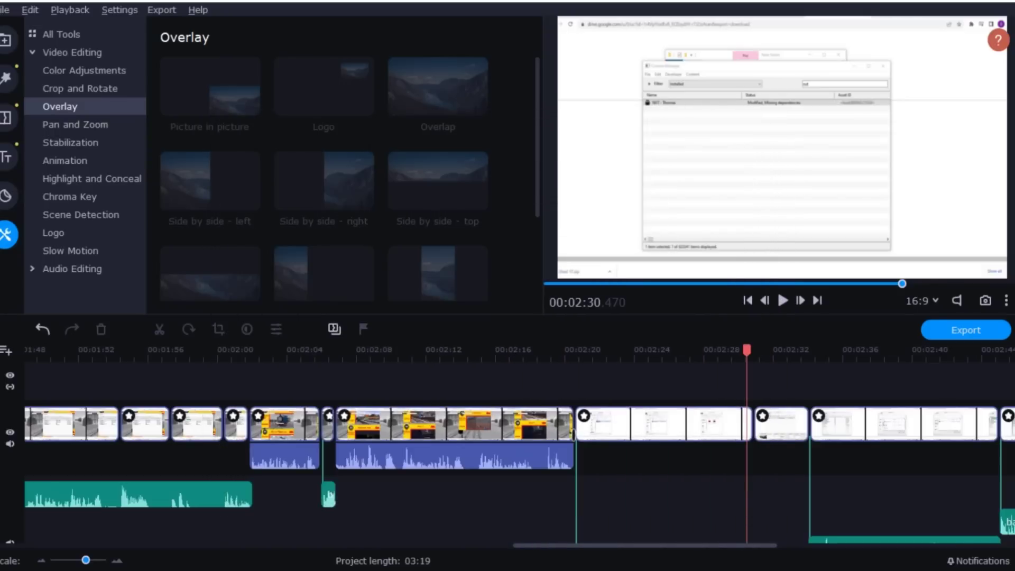
Switch to the Trainz game, open the collection of installed locomotives and select NXT - Thomas for preview
key("alt+Tab")
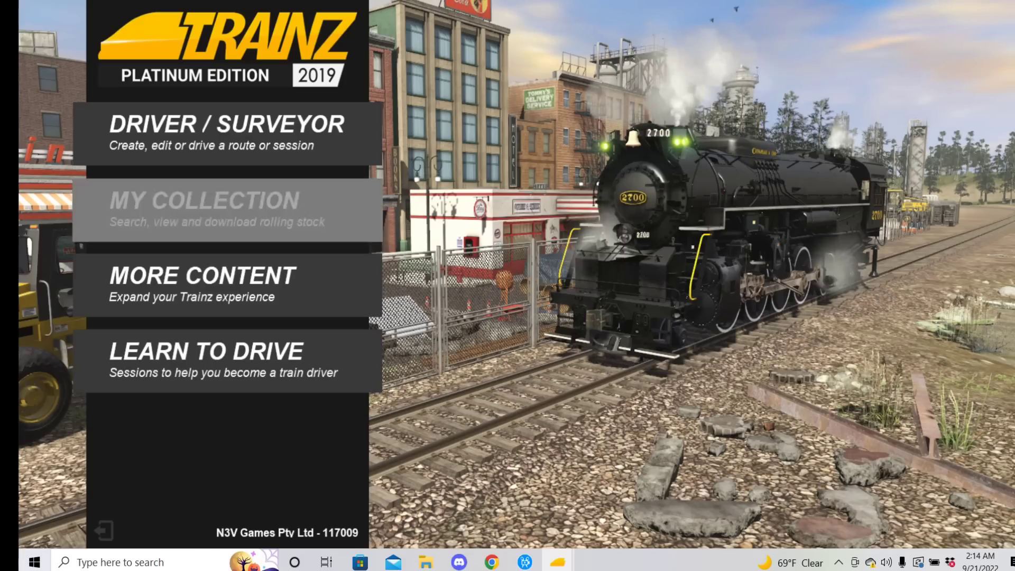
left_click(222, 210)
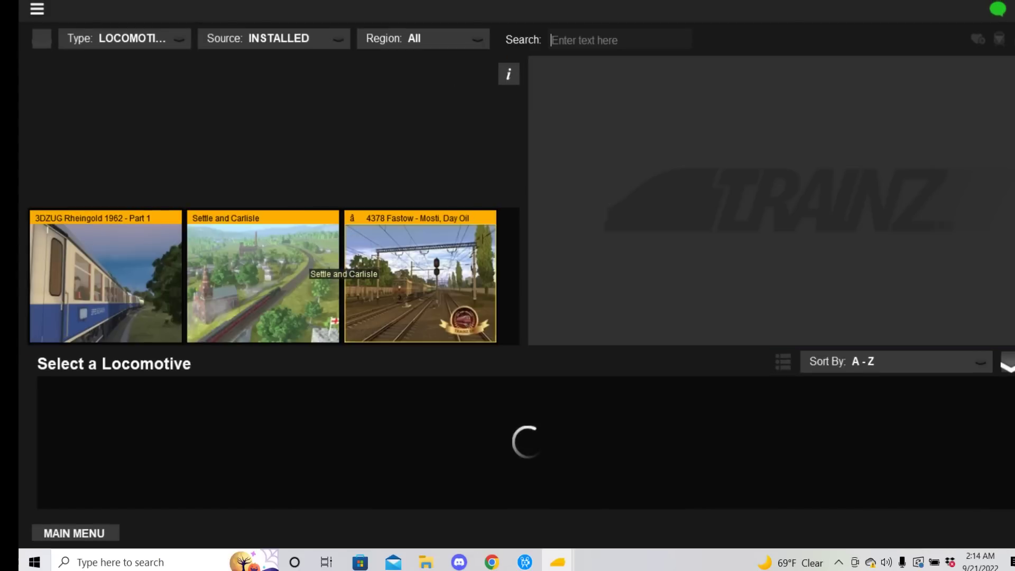
scroll(525, 443, "down", 10)
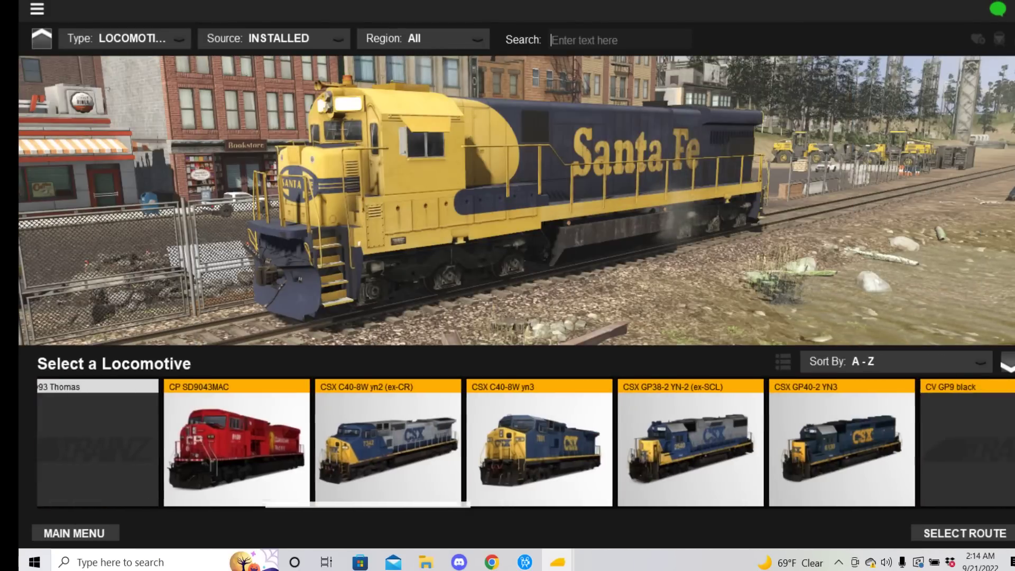
scroll(382, 443, "down", 5)
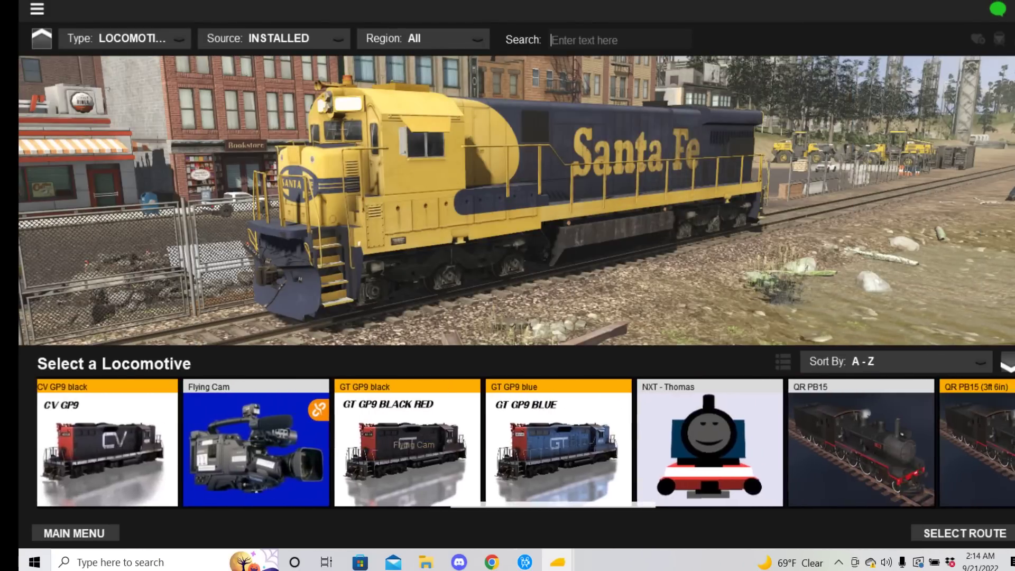
left_click(665, 442)
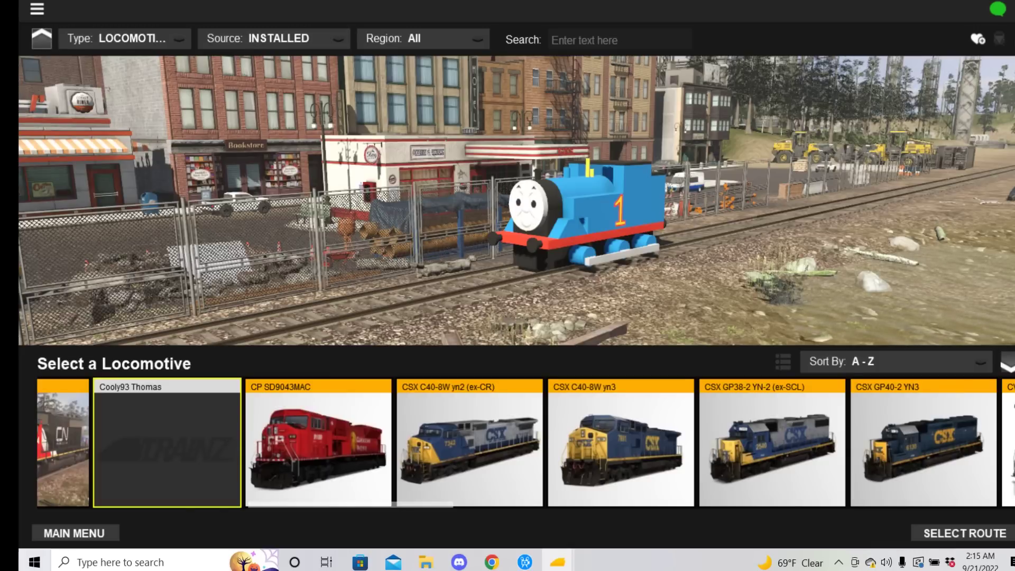
Look through the installed locomotives listed around Cooly93 Thomas
scroll(526, 443, "up", 5)
scroll(526, 443, "down", 2)
scroll(526, 443, "down", 14)
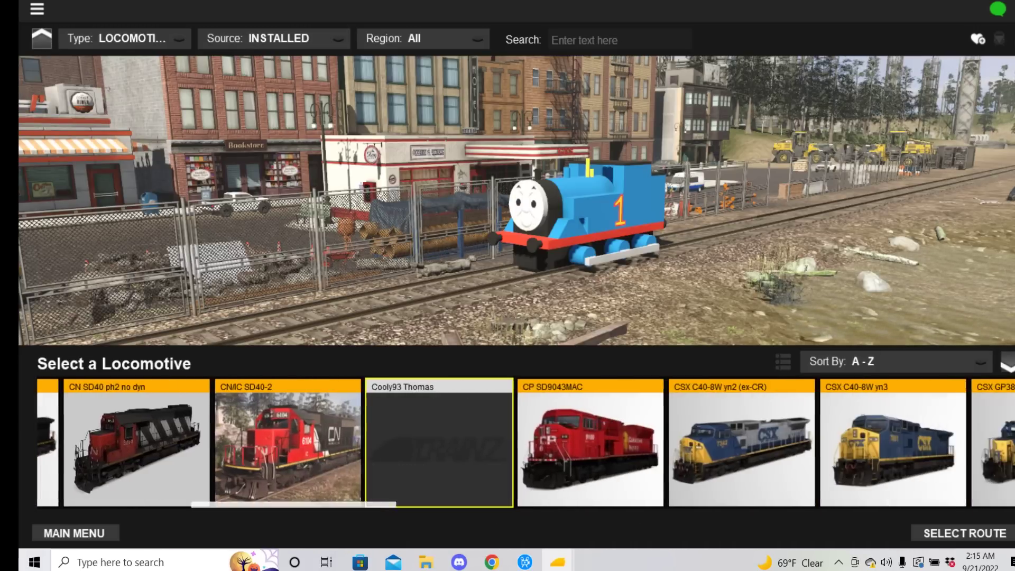
left_click(809, 444)
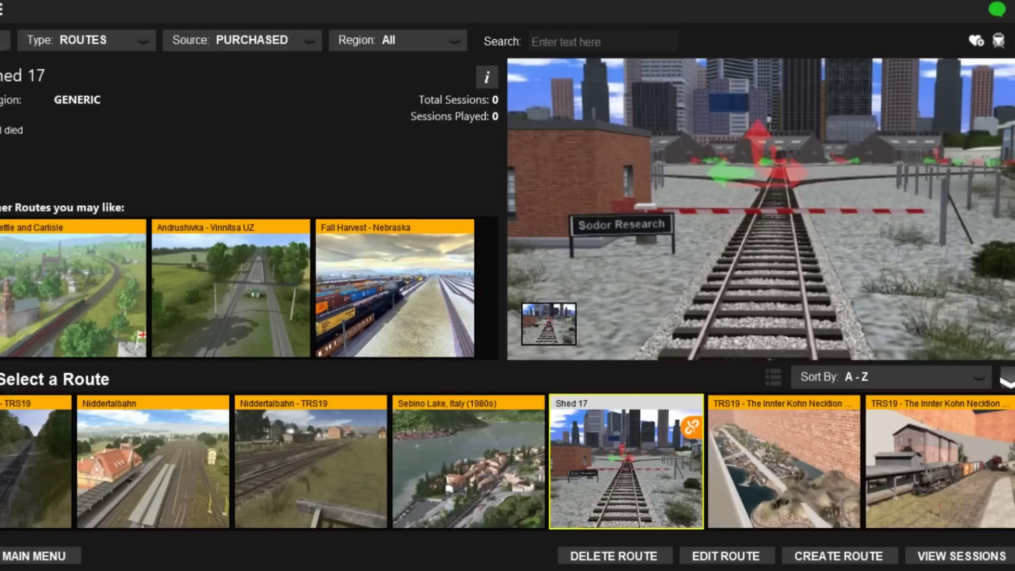
Check the sessions of the Shed 17 route, return to the route selection and open Shed 17 for editing
left_click(961, 556)
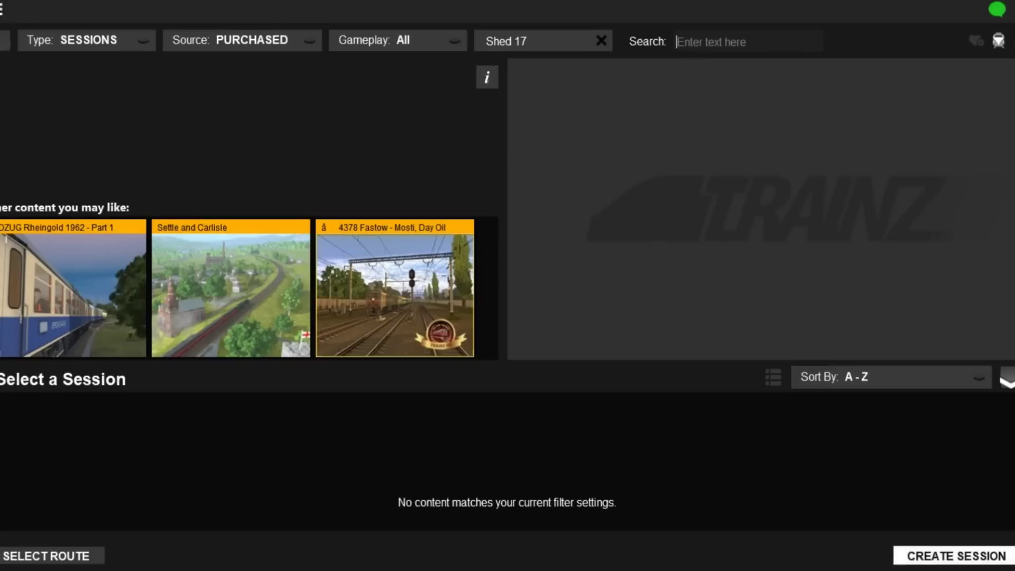
left_click(46, 555)
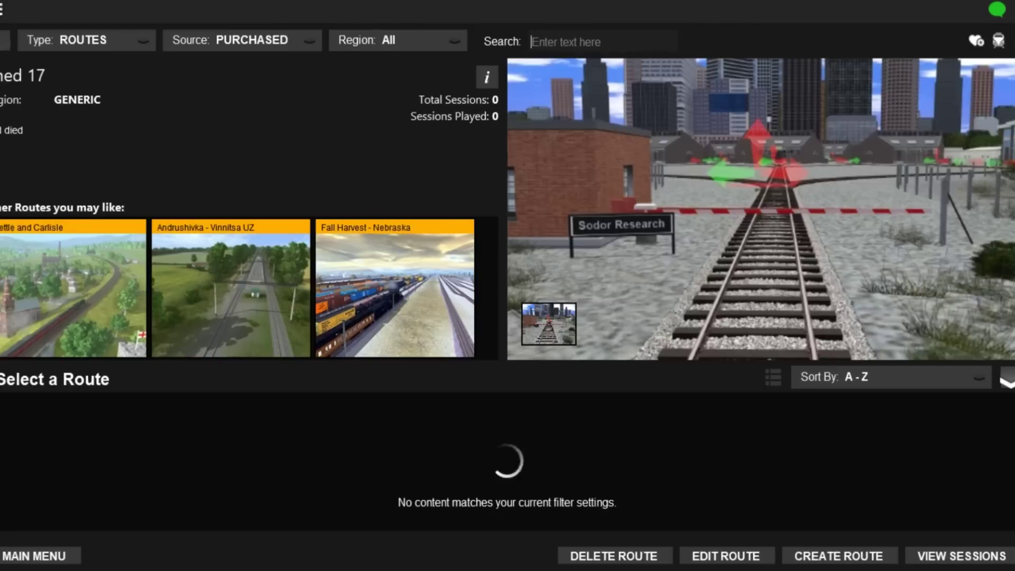
left_click(783, 465)
scroll(783, 466, "down", 2)
left_click(627, 465)
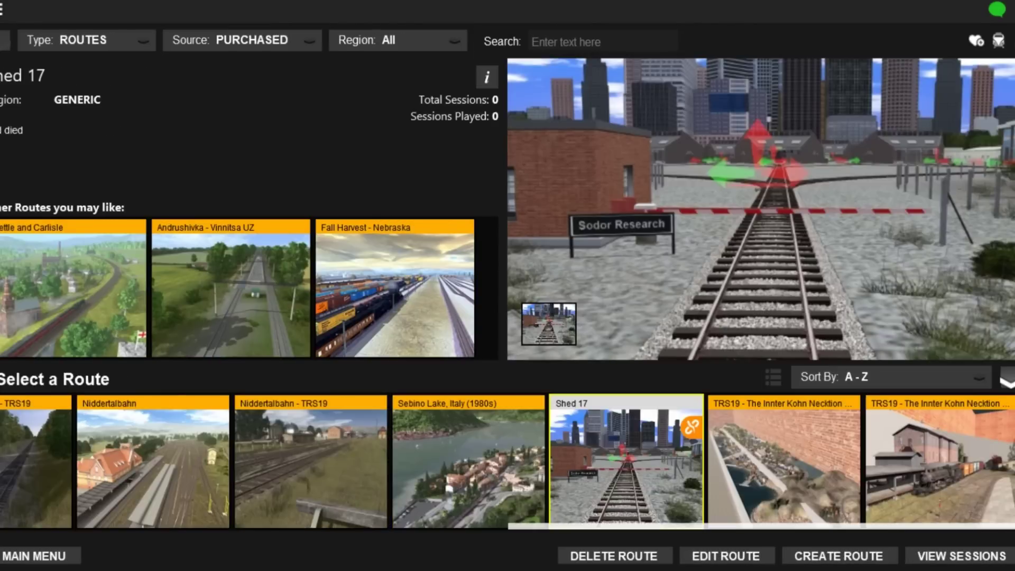
left_click(725, 556)
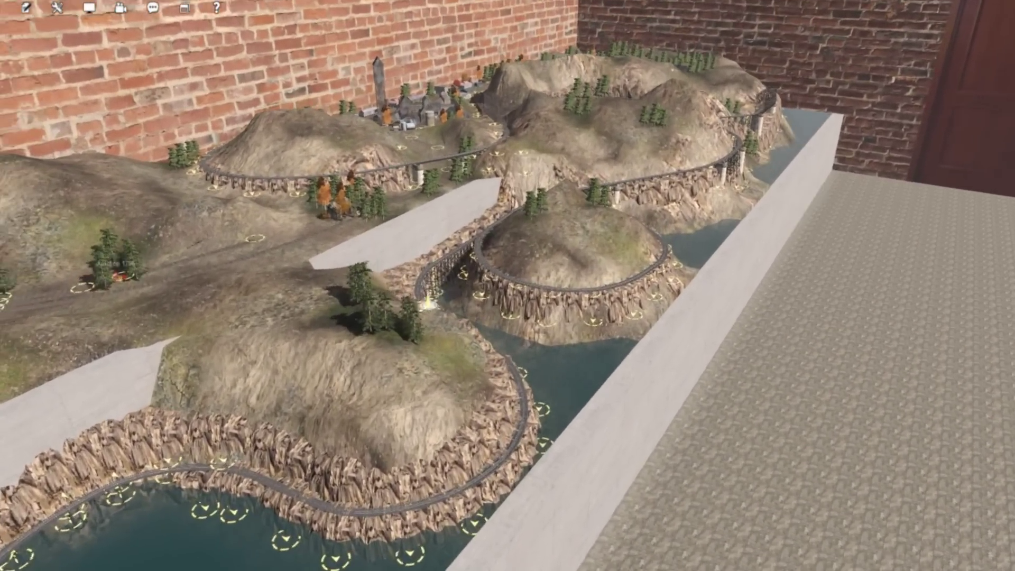
Filter the train list by "cool" and place Cooly93 Thomas on the track beside the NXT - Thomas locomotive
mouse_move(428, 304)
left_mouse_down()
mouse_move(339, 311)
mouse_move(364, 260)
mouse_move(517, 186)
mouse_move(518, 236)
left_mouse_up()
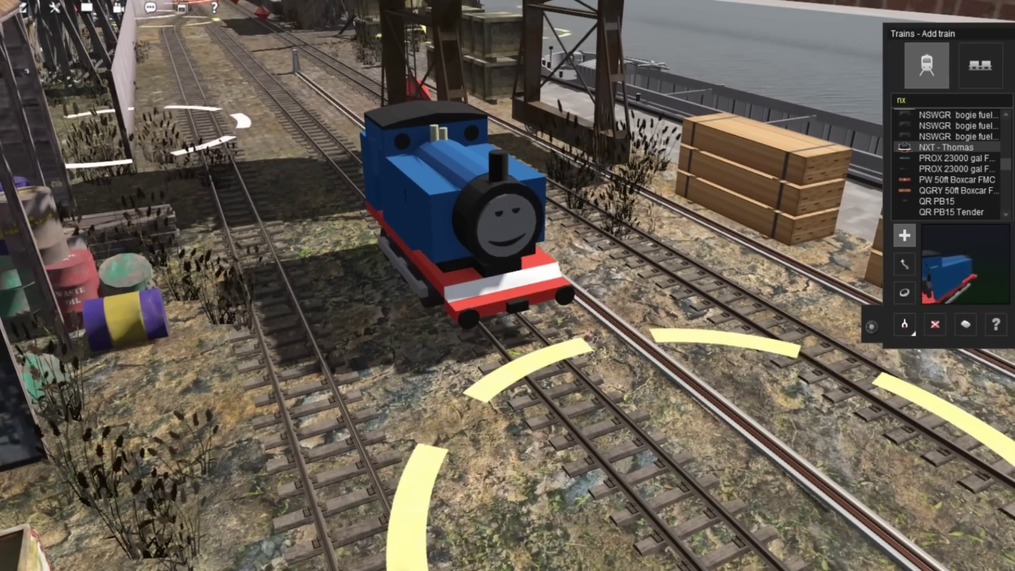
type("cool")
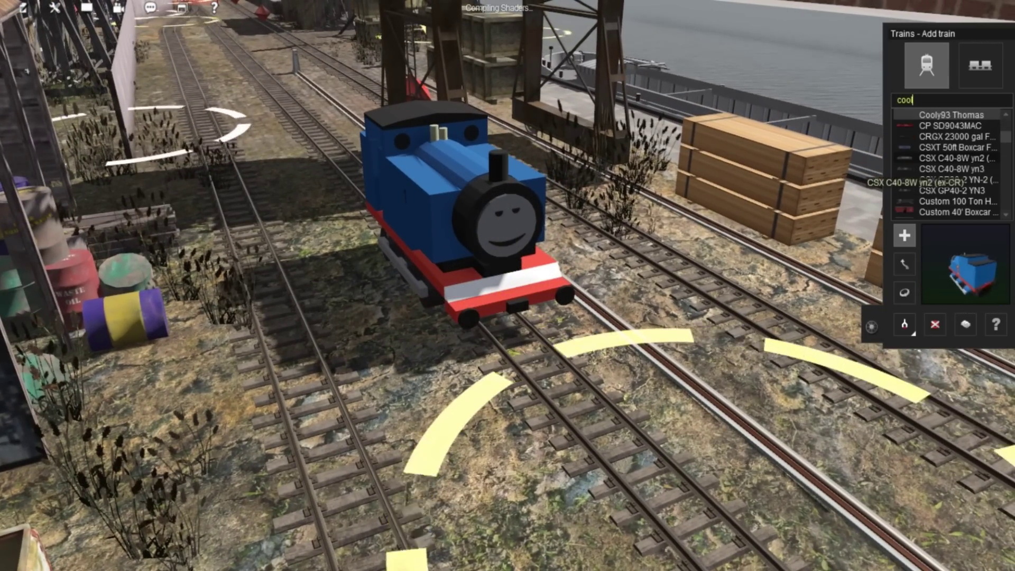
left_click(283, 312)
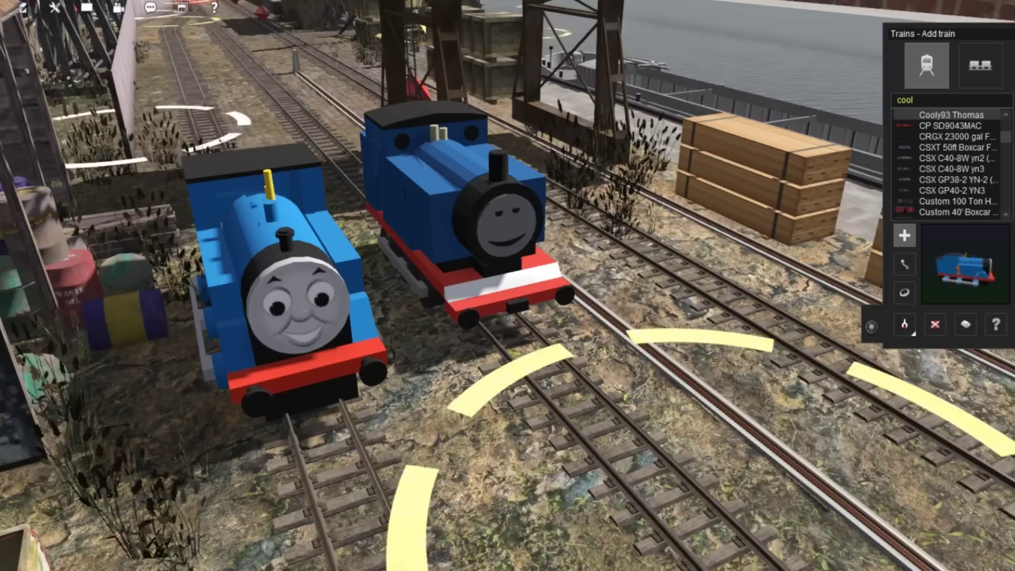
key("Right")
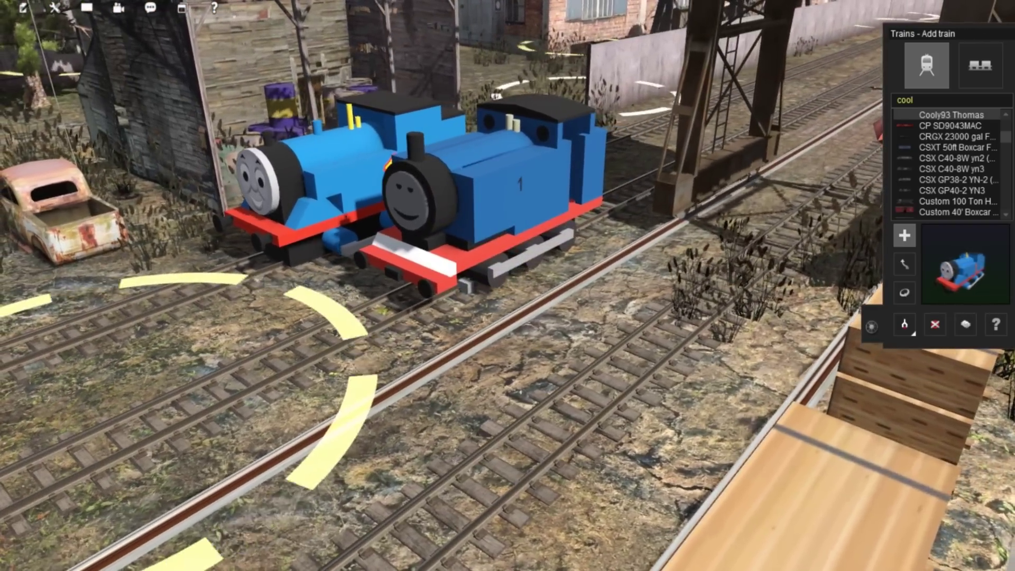
right_click(597, 437)
key("Up")
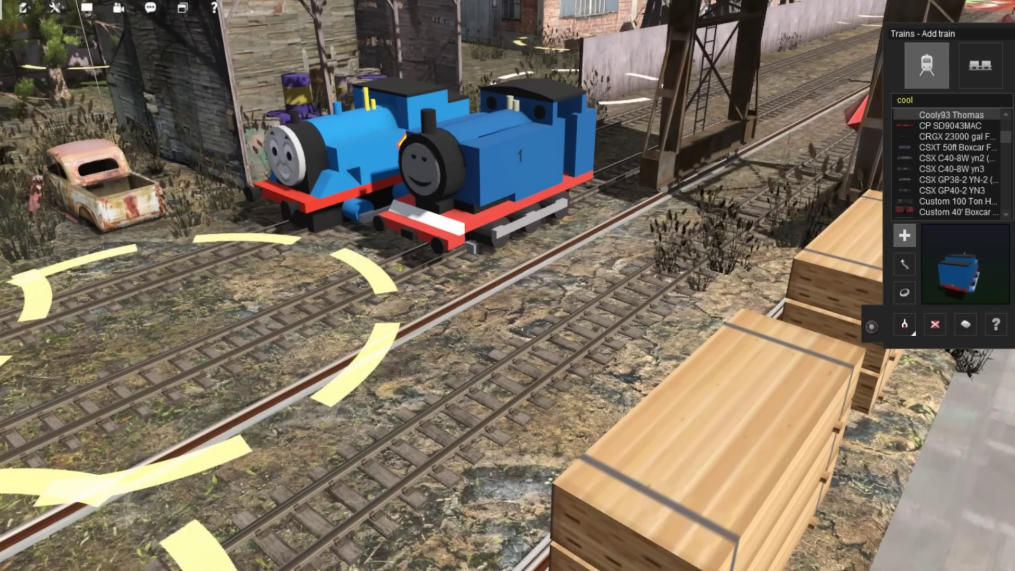
Switch from route editing to driving the session, and cancel the request to end it
left_click(1, 8)
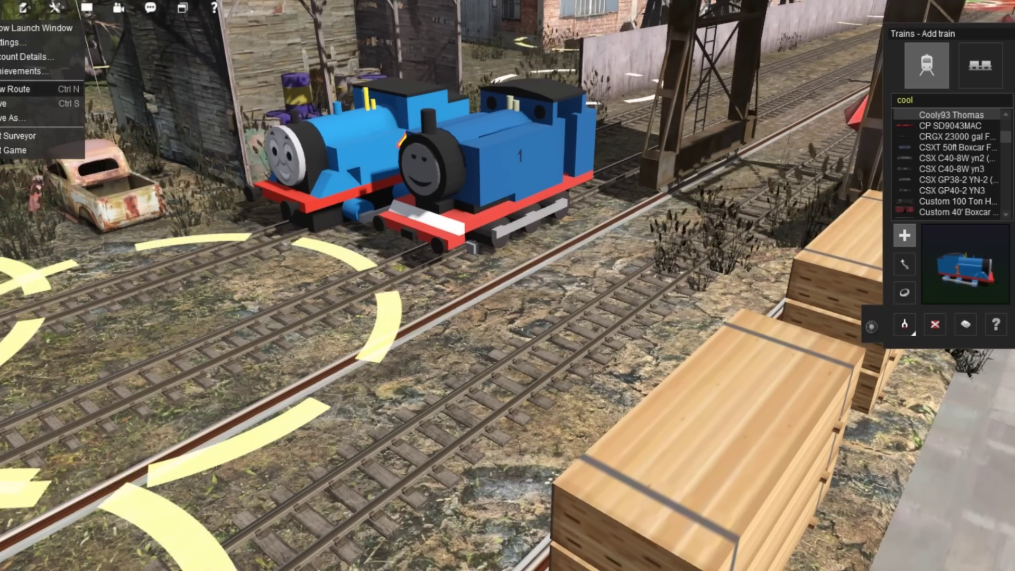
mouse_move(24, 8)
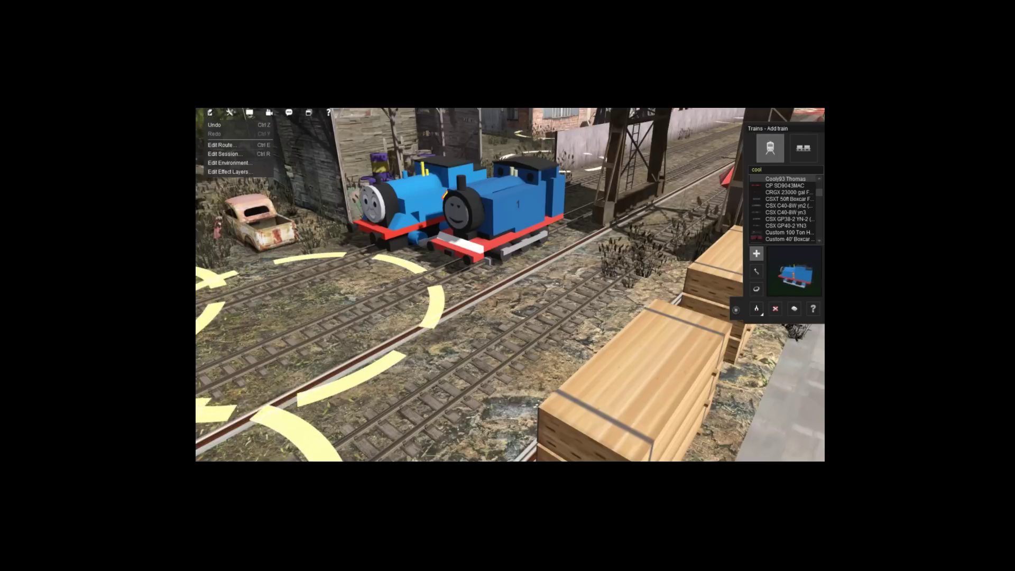
mouse_move(230, 113)
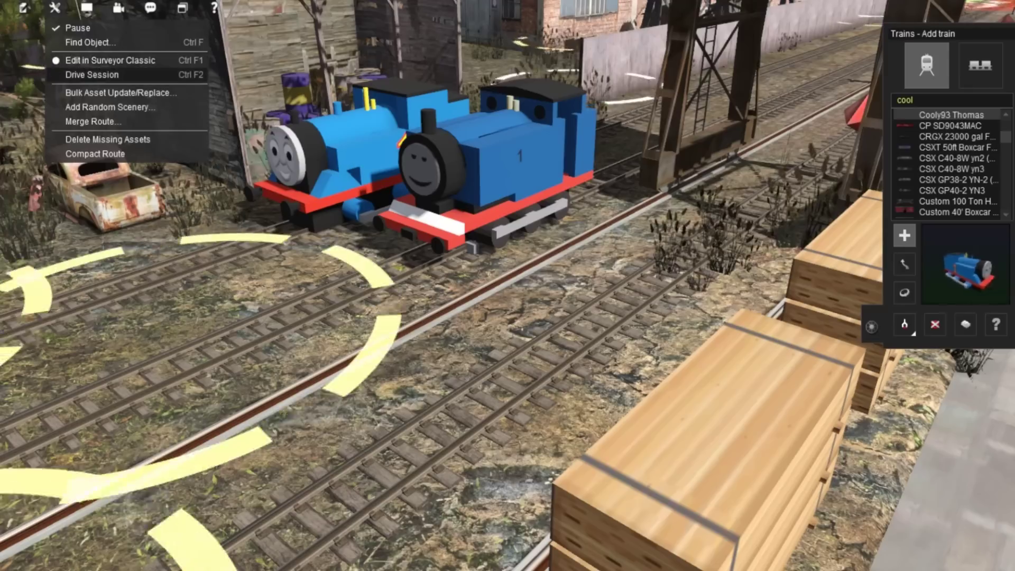
left_click(92, 74)
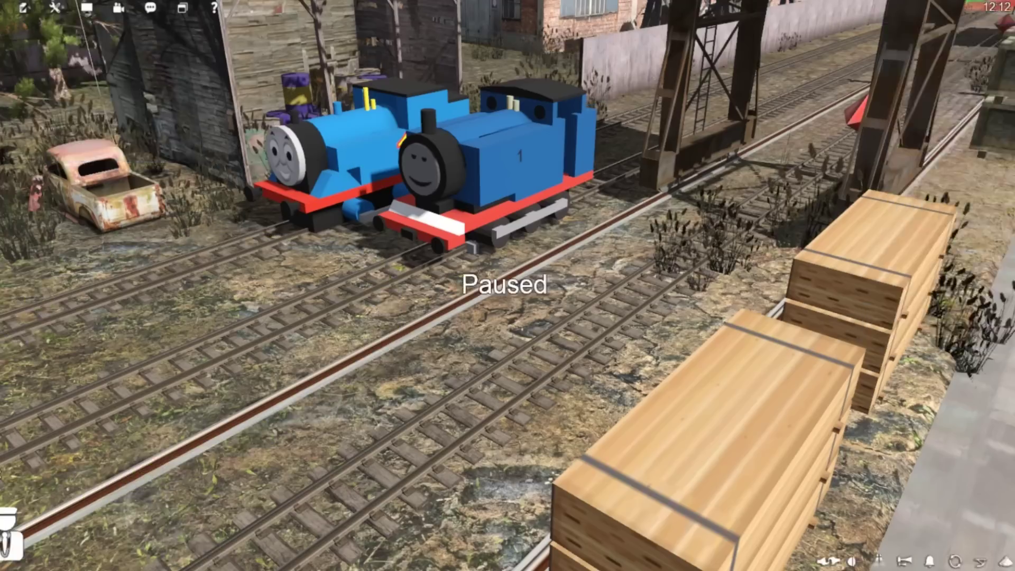
key("Left")
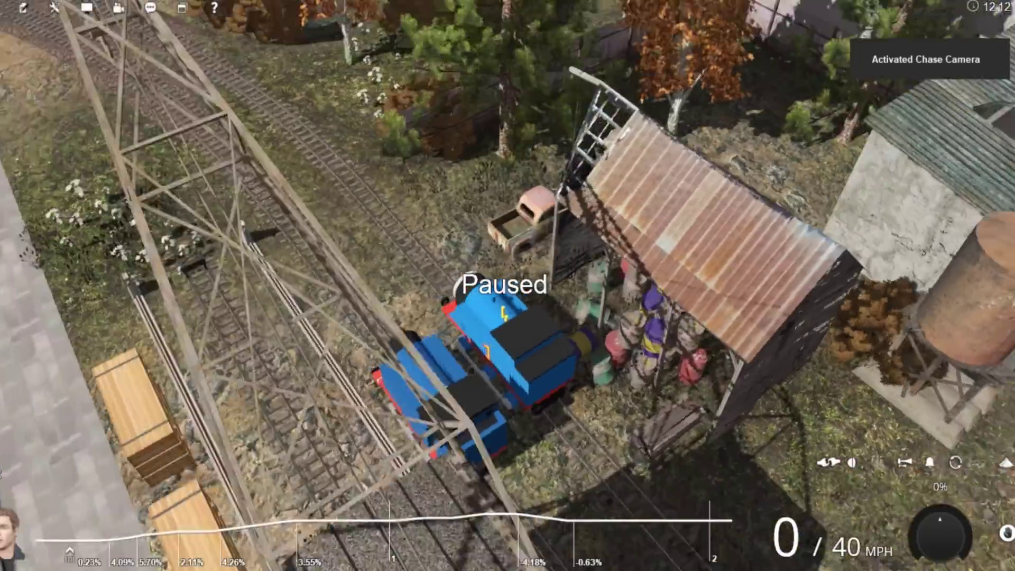
key("Escape")
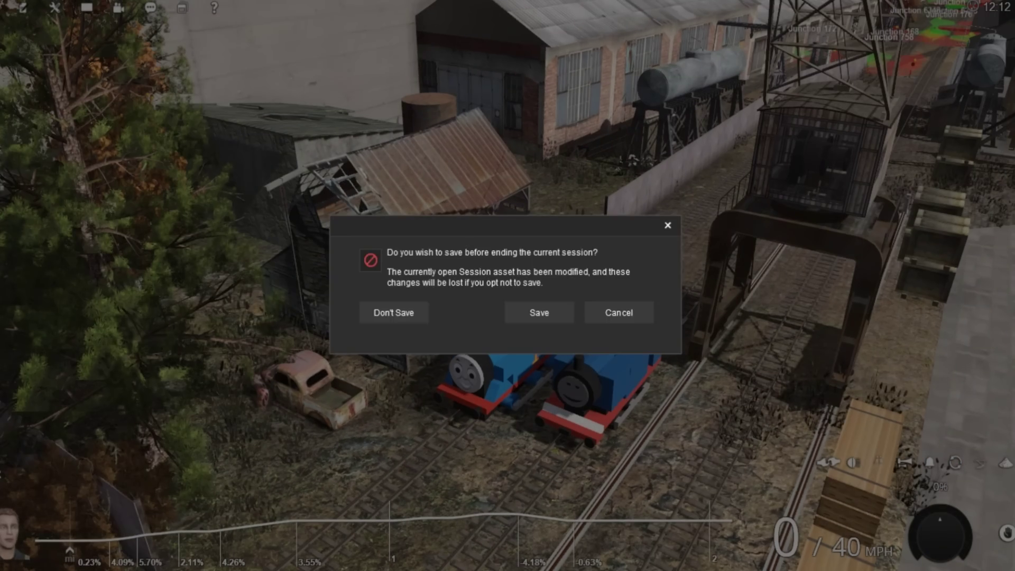
key("Escape")
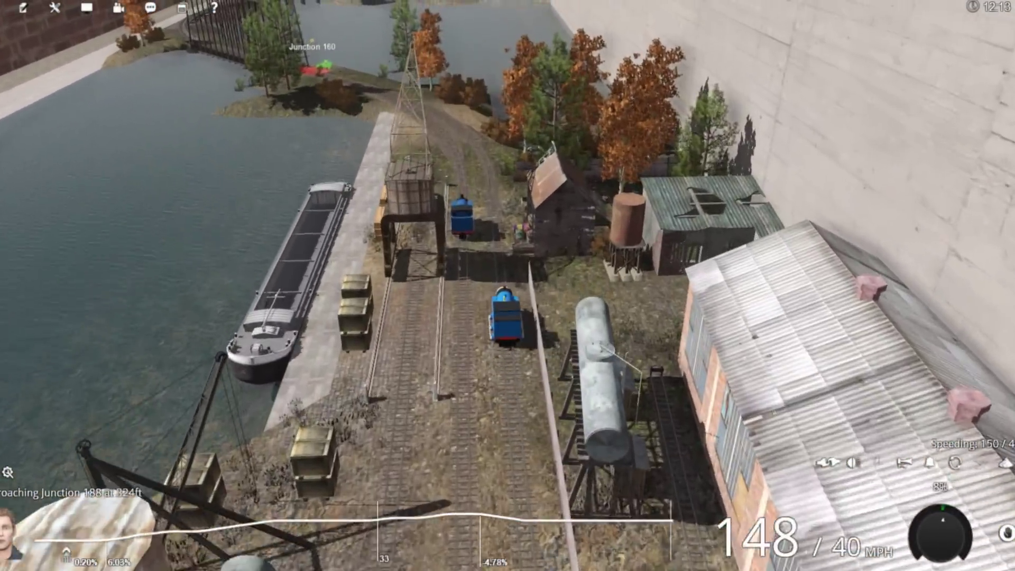
View the two Thomas locomotives side by side from several angles around the crane and shed
scroll(508, 285, "up", 5)
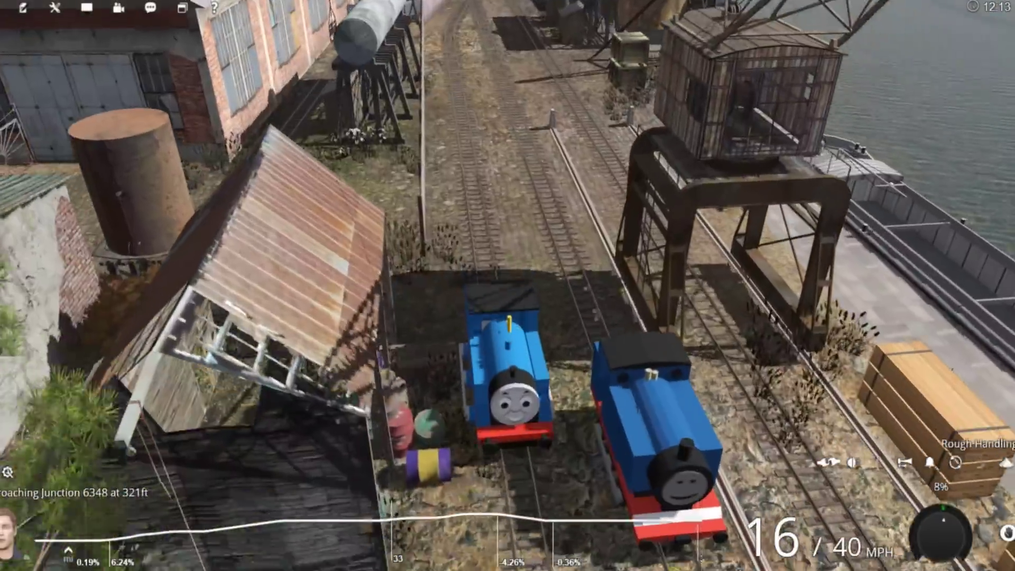
key("Right")
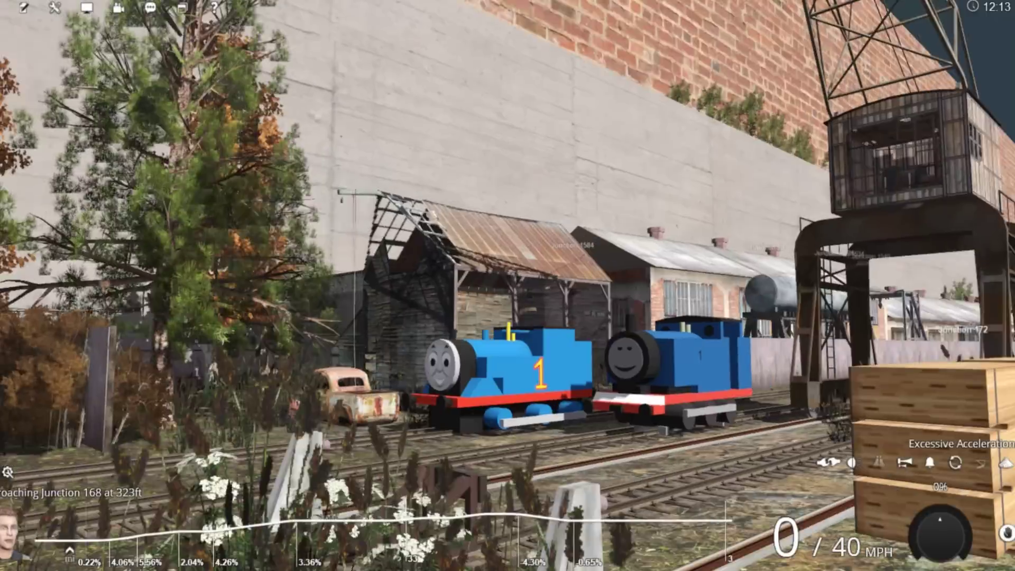
key("Right")
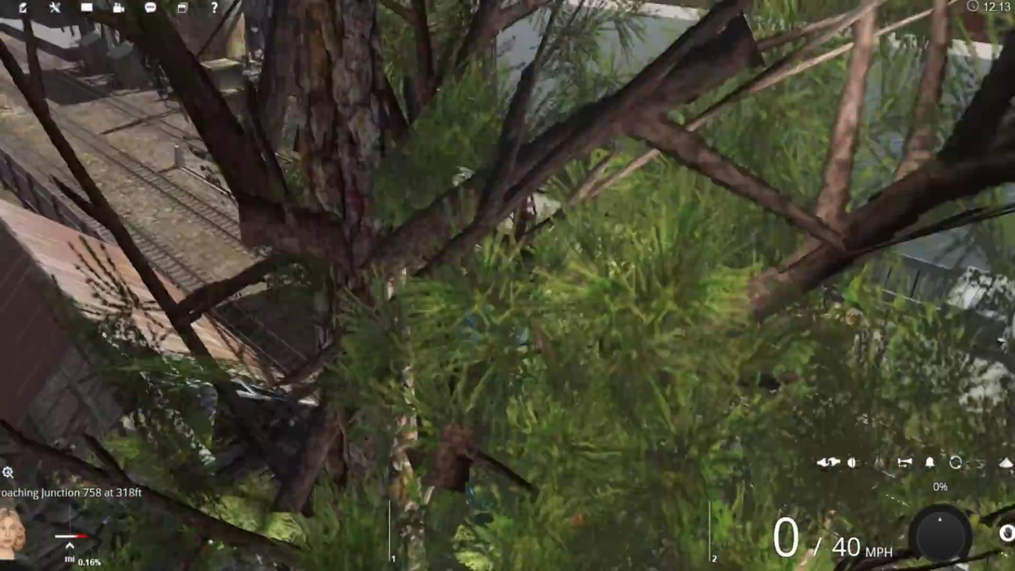
key("Right")
scroll(507, 285, "down", 3)
key("Up")
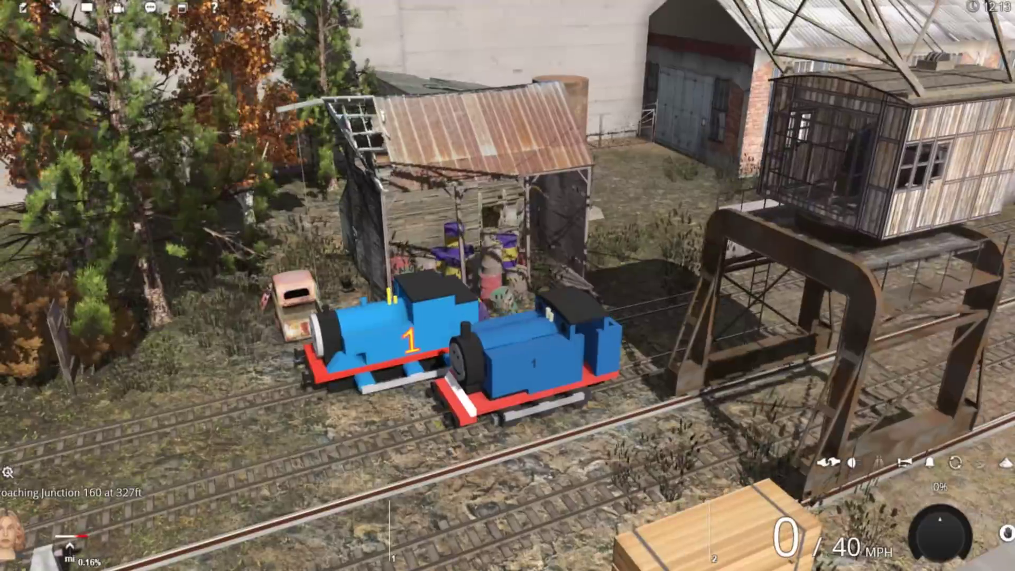
Drive the NXT - Thomas locomotive forward past Cooly93 Thomas
key("w")
key("x")
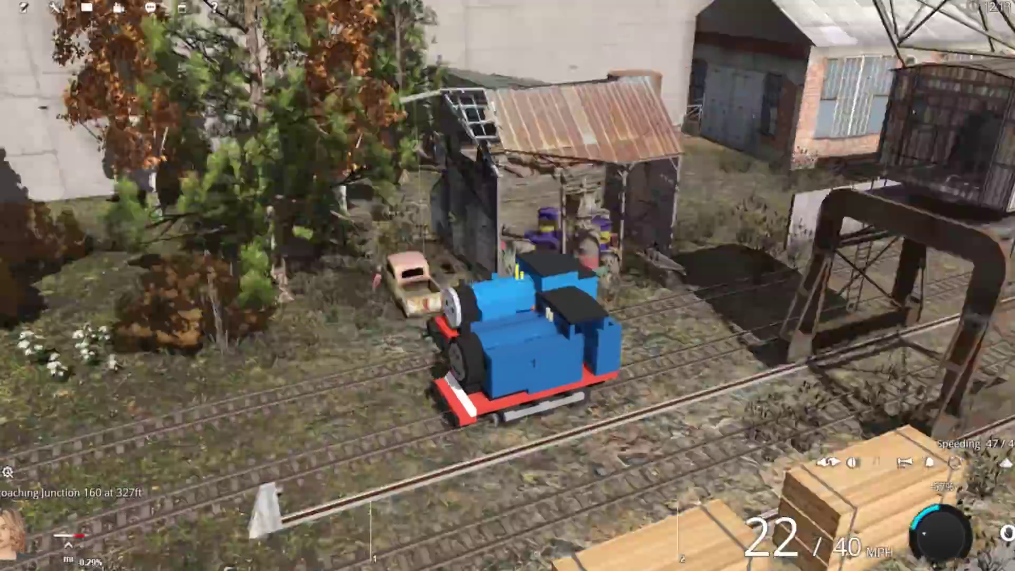